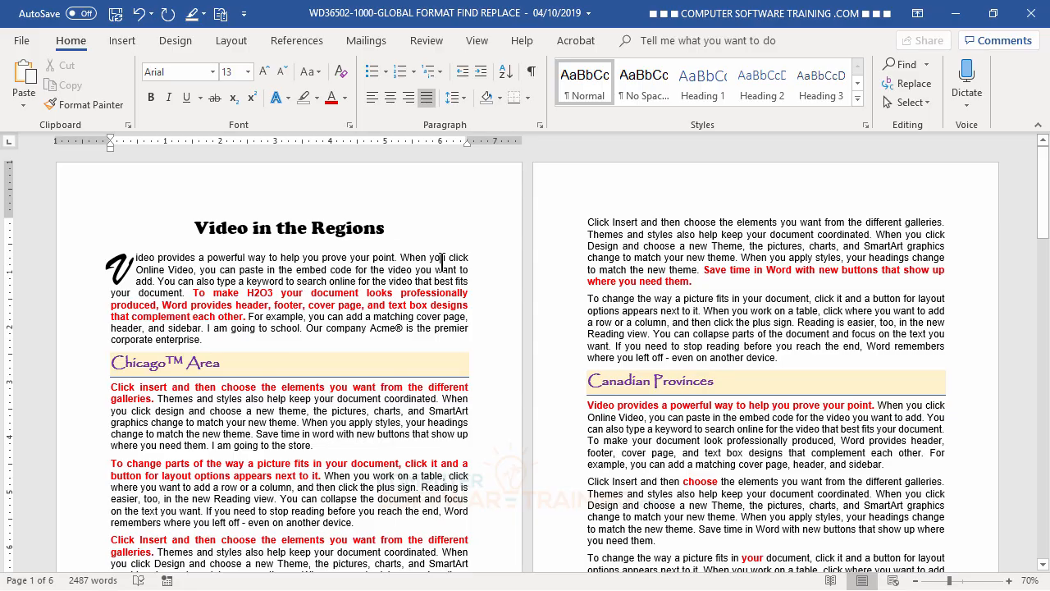
# - Place the cursor at the document's start and clear the existing Find what formatting in Find and Replace
pyautogui.click(365, 259)
pyautogui.scroll(-7, 366, 468)
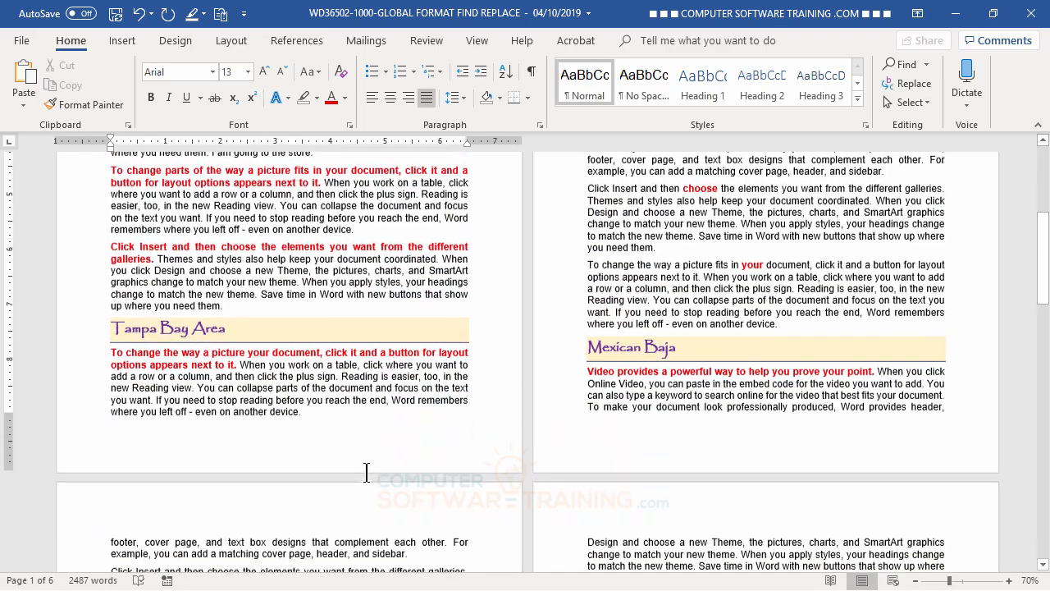
pyautogui.scroll(-5, 367, 472)
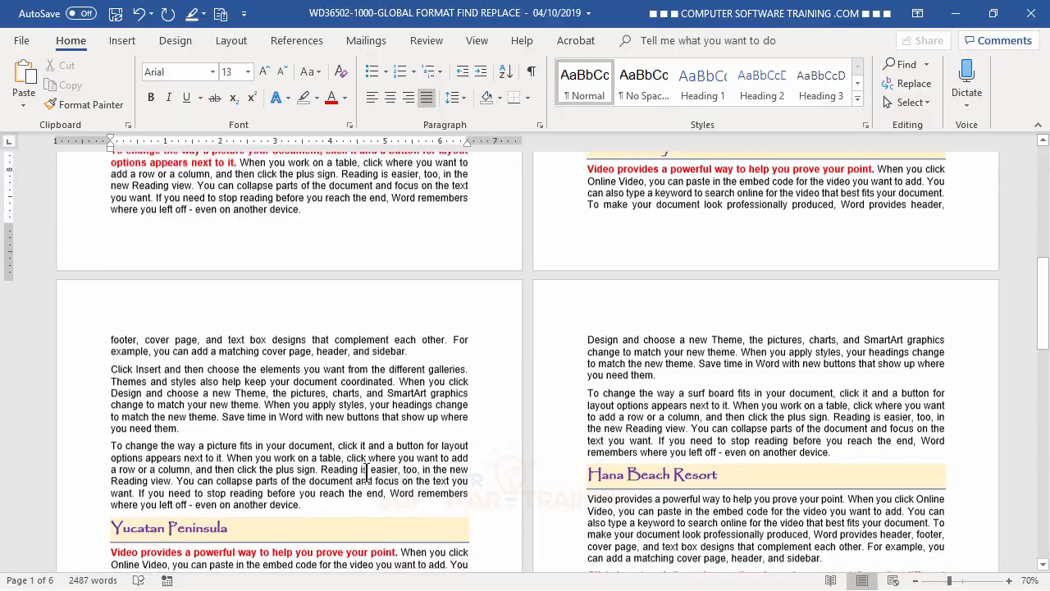
pyautogui.scroll(12, 366, 471)
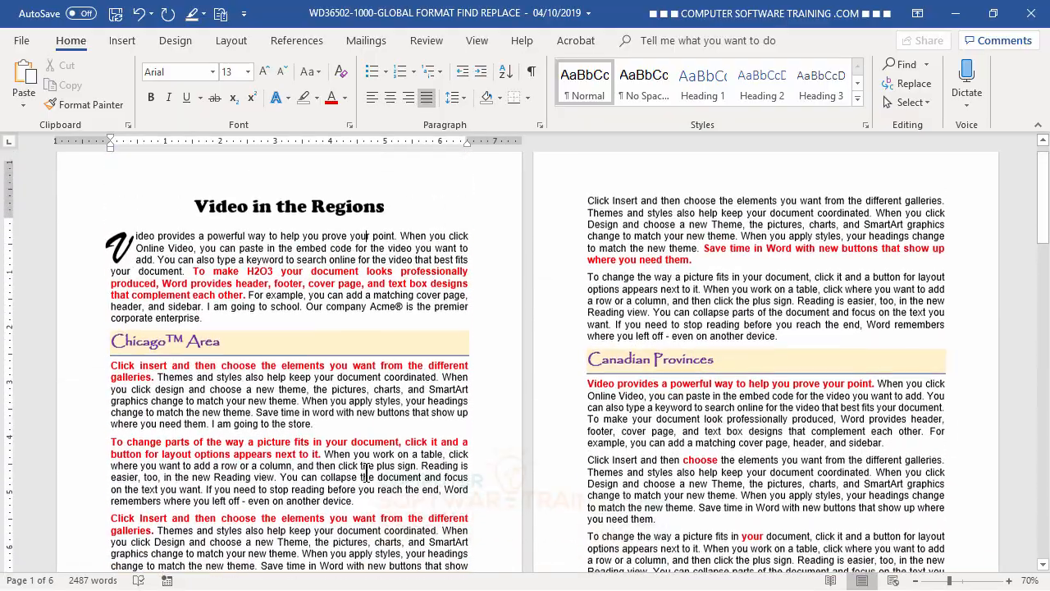
pyautogui.scroll(1, 366, 473)
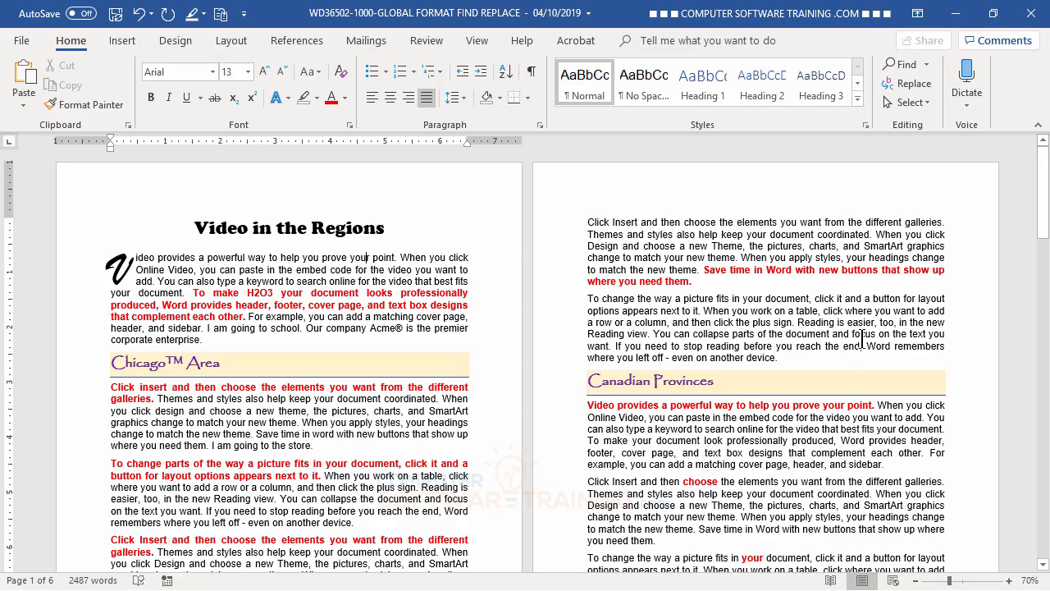
pyautogui.hotkey('ctrl', 'Home')
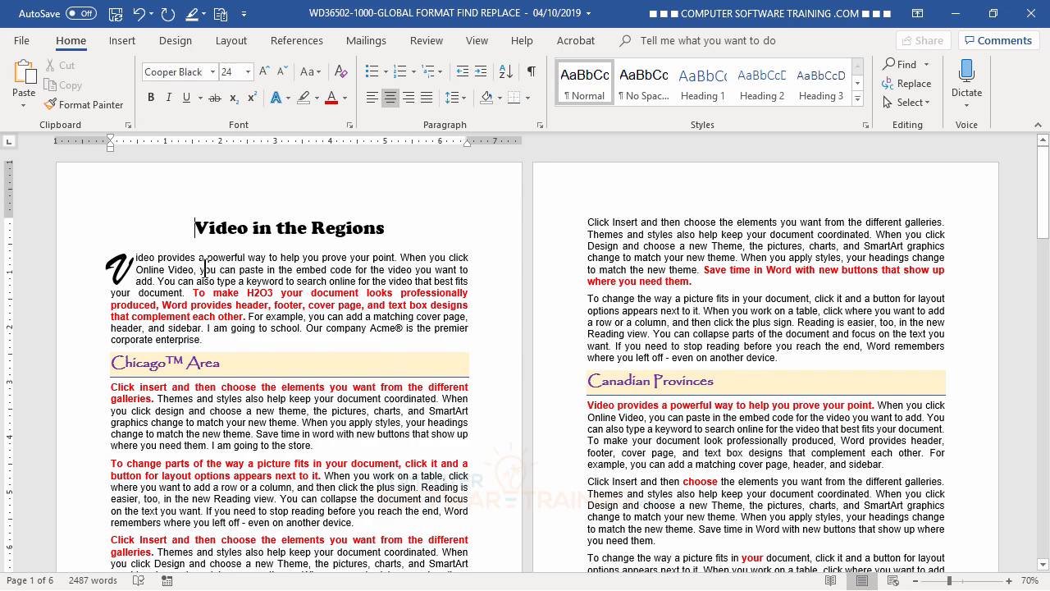
pyautogui.click(913, 84)
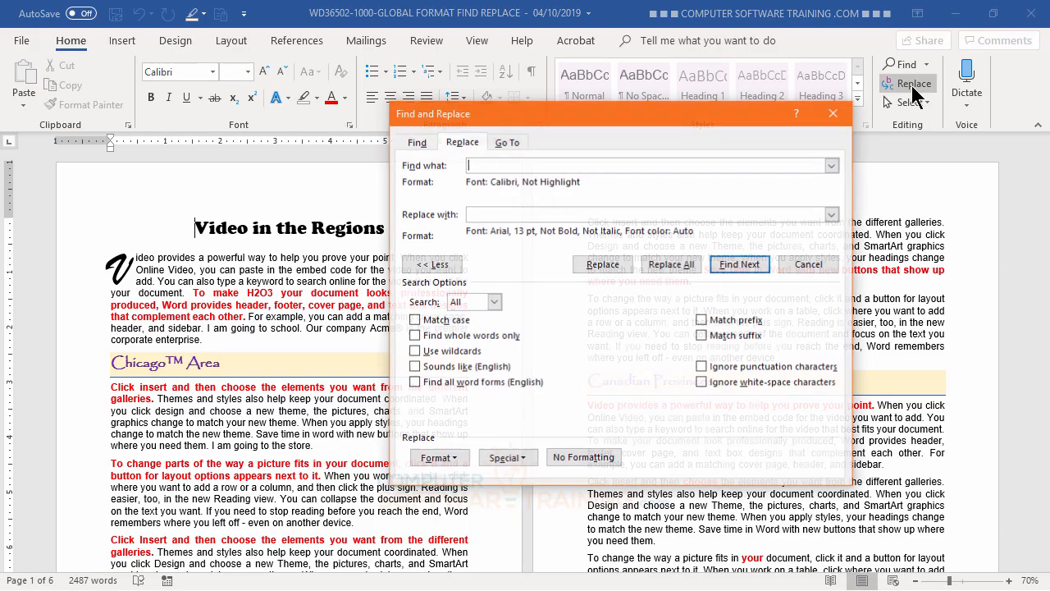
pyautogui.click(580, 462)
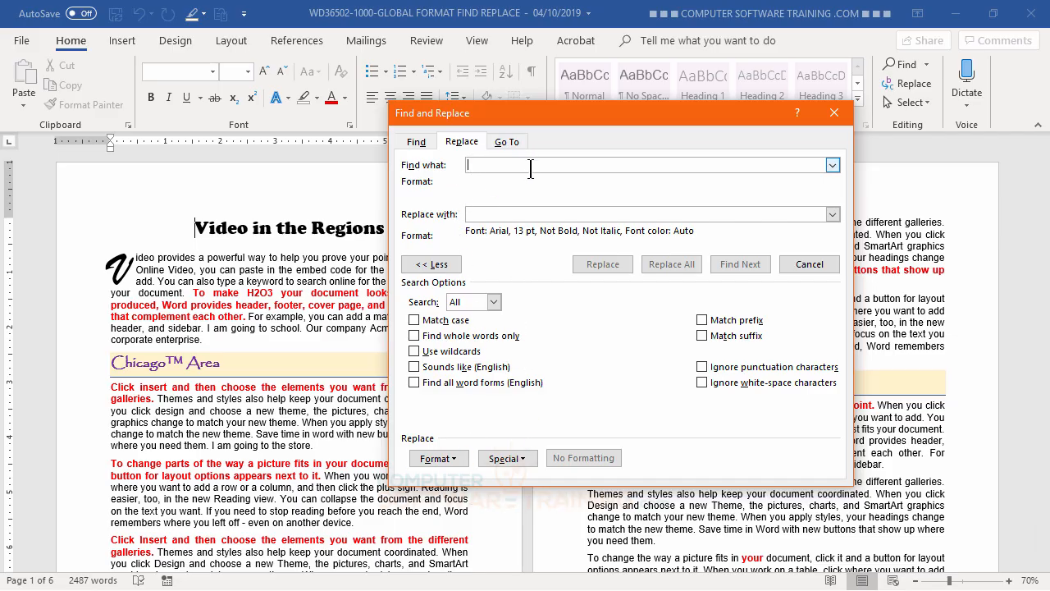
# - Set the search criterion to any text formatted in the Arial font
pyautogui.click(486, 169)
pyautogui.click(451, 459)
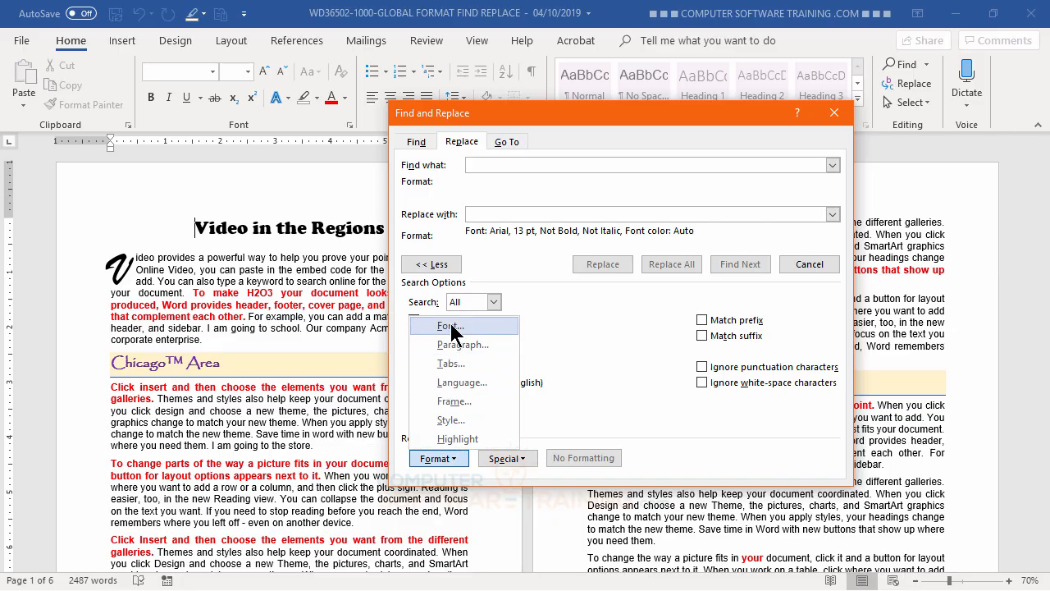
pyautogui.click(450, 326)
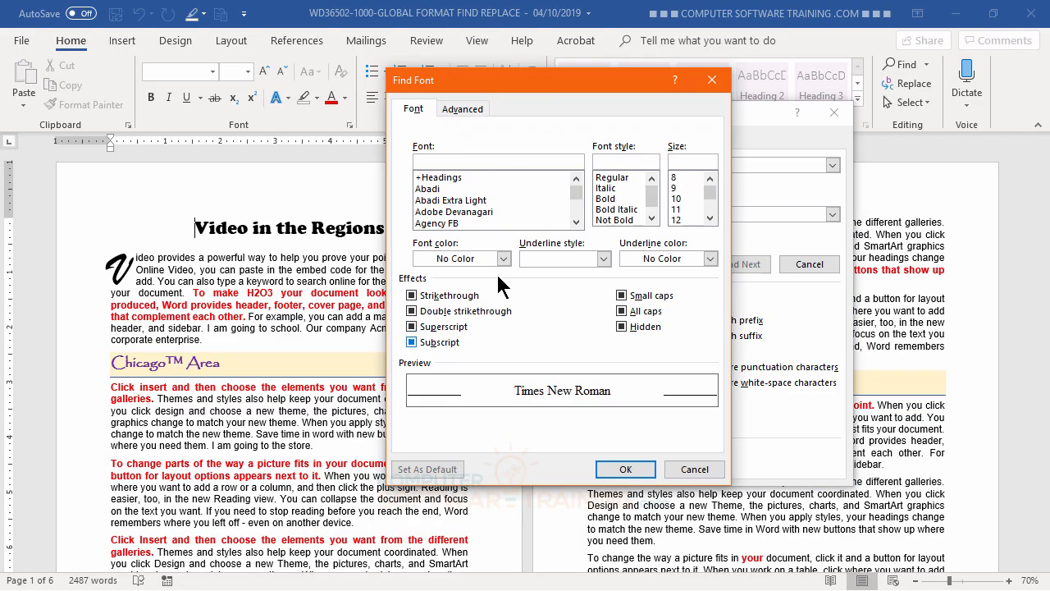
pyautogui.click(577, 221)
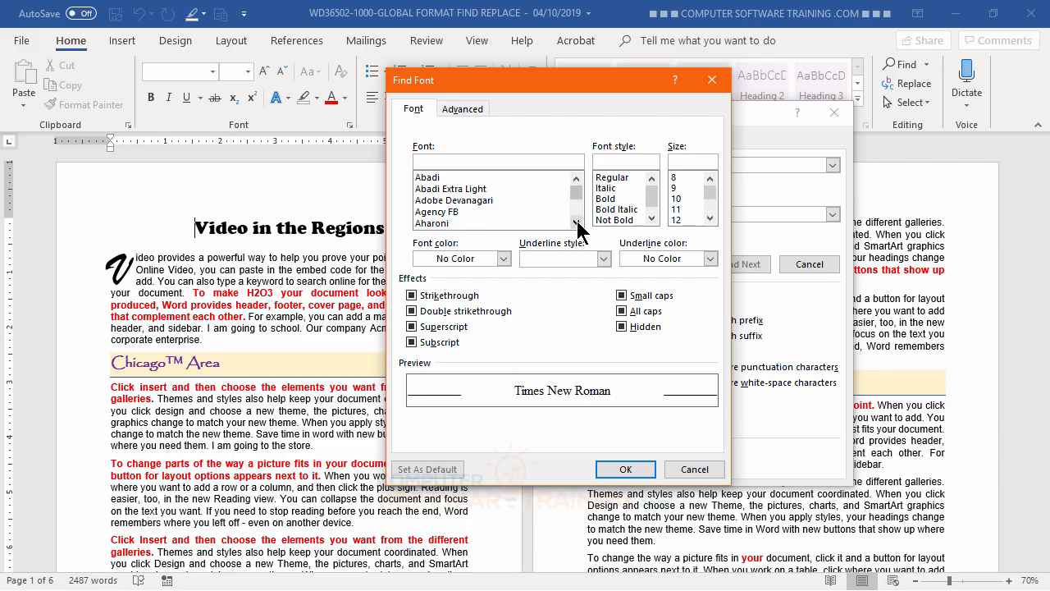
pyautogui.click(576, 221)
pyautogui.click(577, 221)
pyautogui.click(576, 221)
pyautogui.click(577, 221)
pyautogui.click(577, 221)
pyautogui.click(576, 221)
pyautogui.click(576, 221)
pyautogui.click(577, 222)
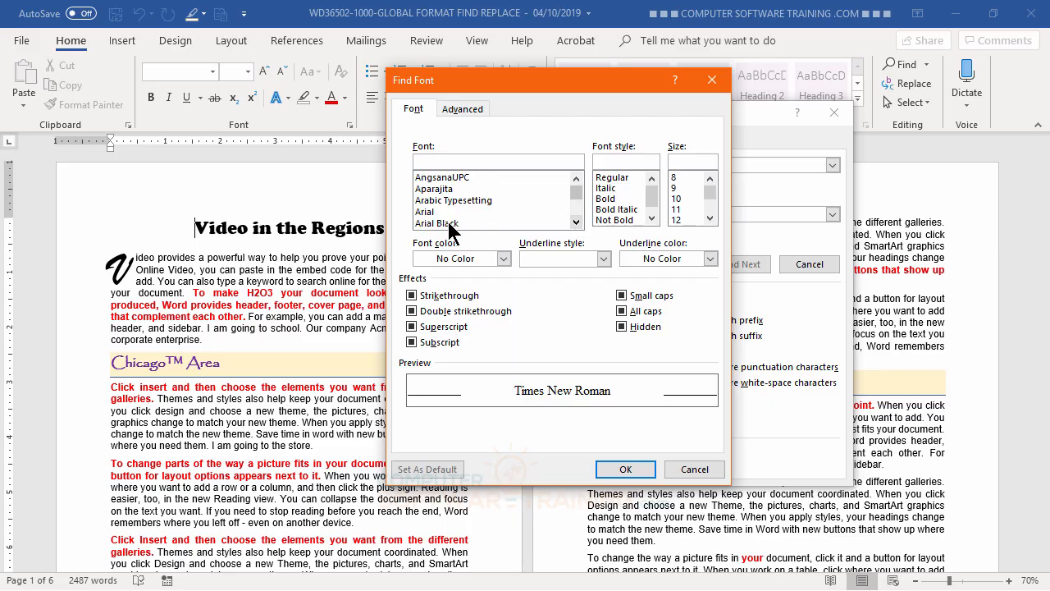
pyautogui.click(422, 213)
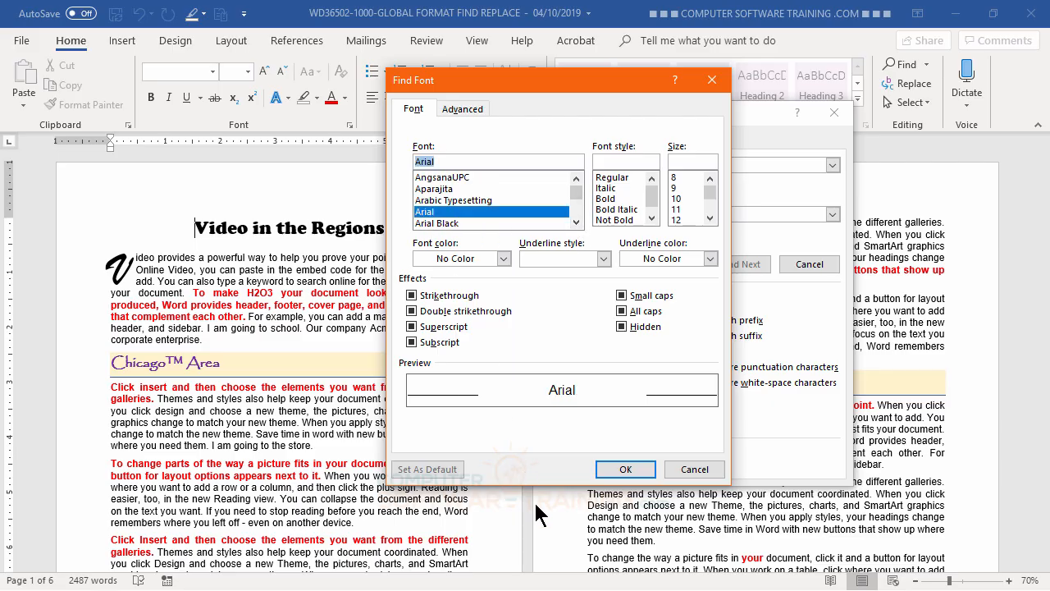
pyautogui.click(625, 469)
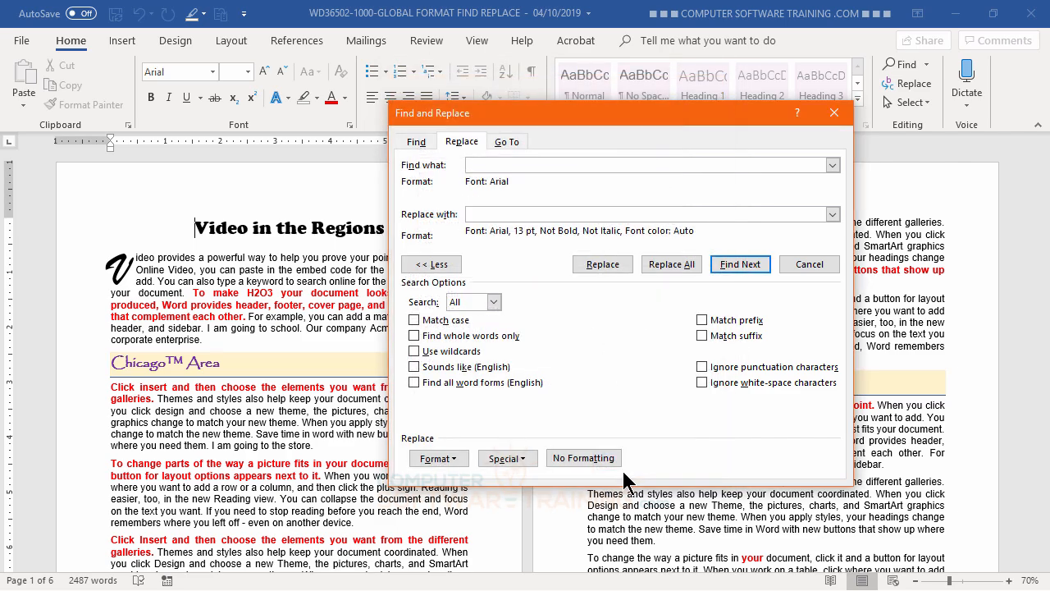
# - Make the Calibri font the only replacement formatting and replace all matches in the document
pyautogui.click(475, 214)
pyautogui.click(584, 461)
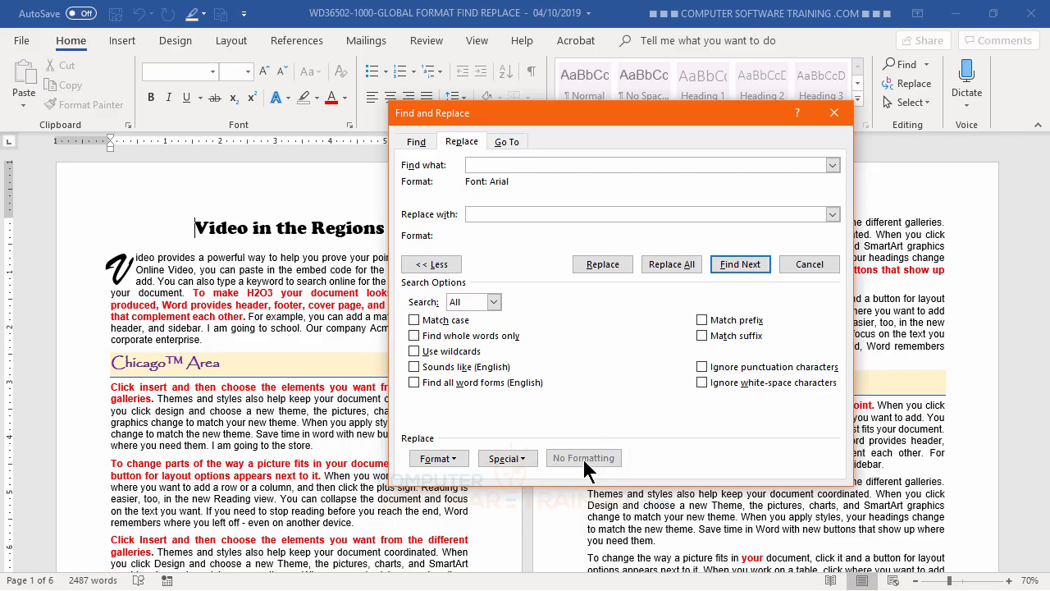
pyautogui.click(439, 458)
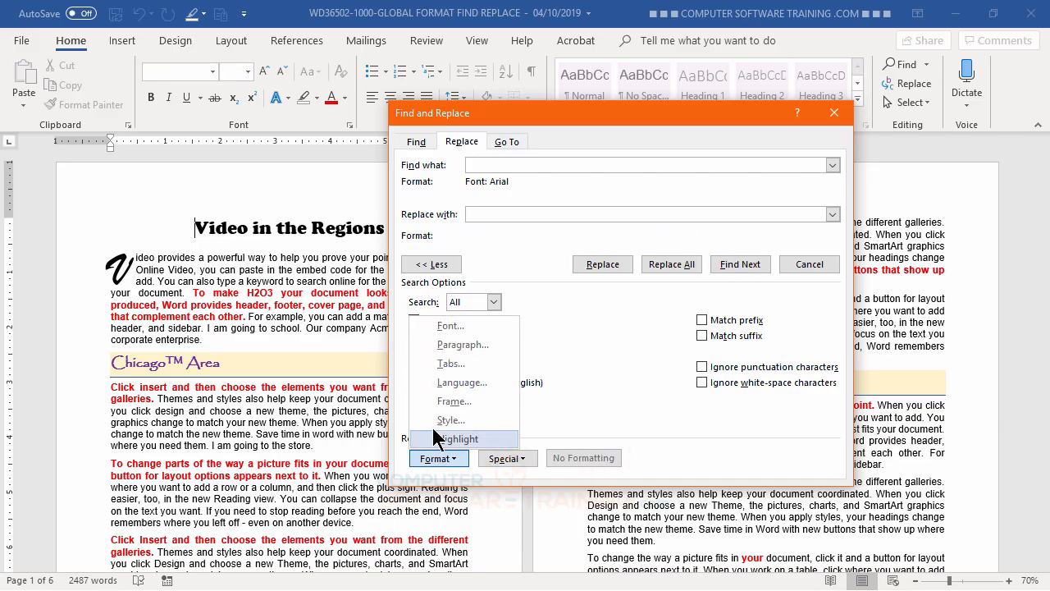
pyautogui.click(450, 327)
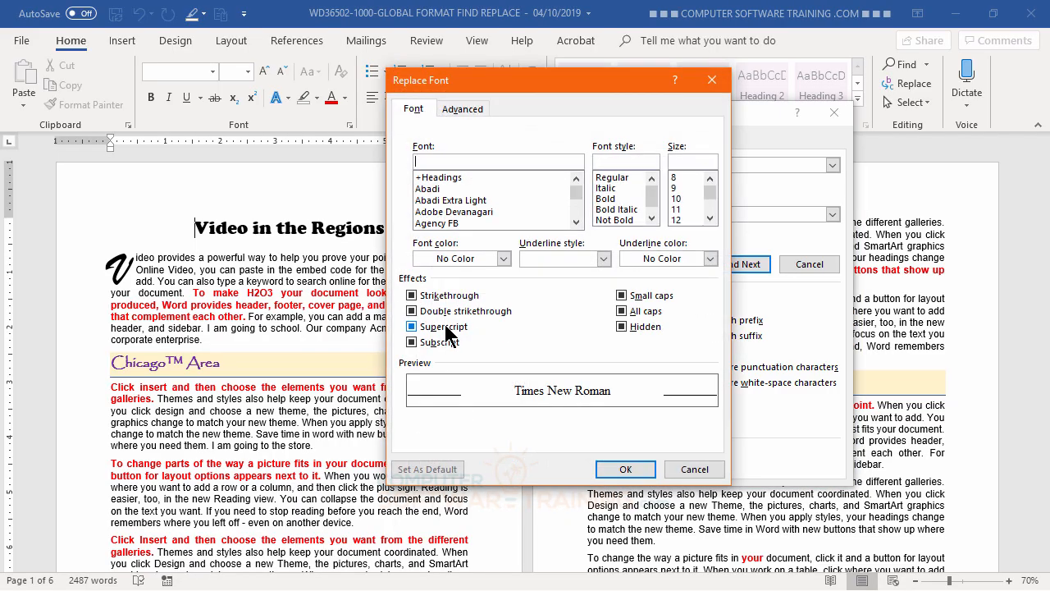
pyautogui.click(577, 221)
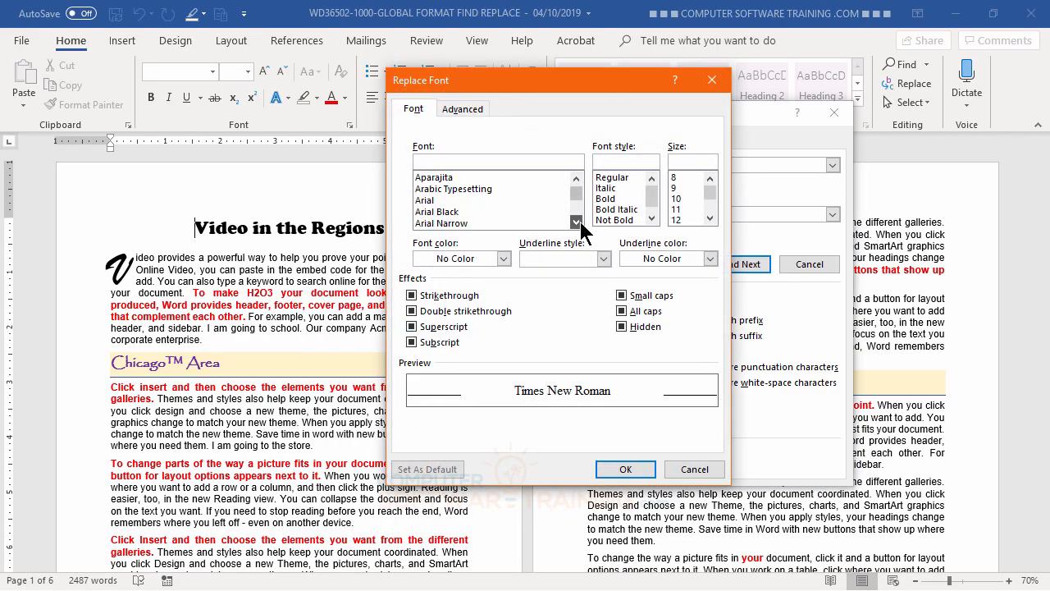
pyautogui.moveTo(577, 222); pyautogui.dragTo(578, 223)
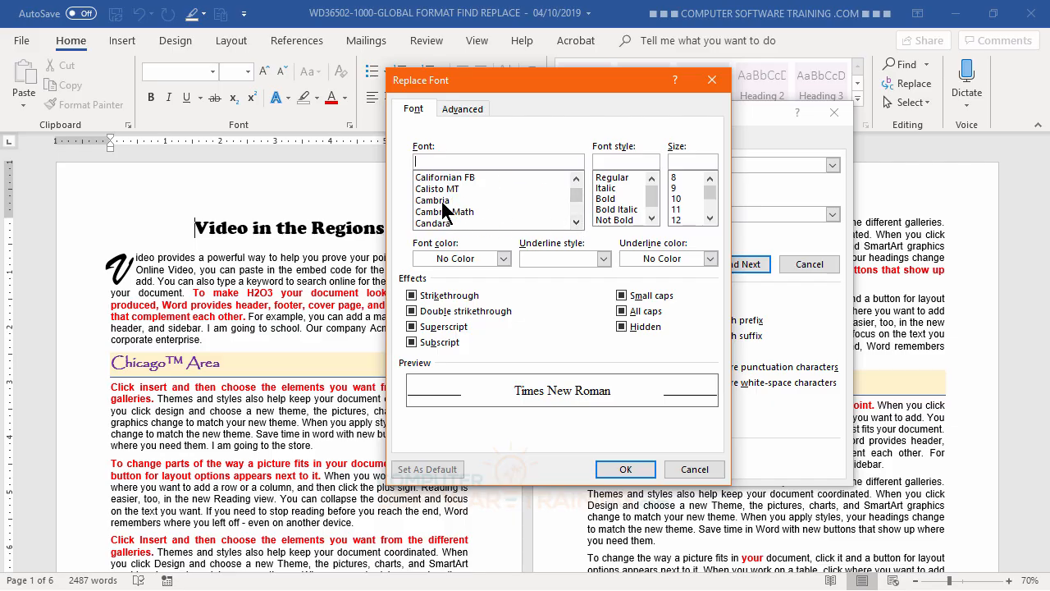
pyautogui.click(576, 178)
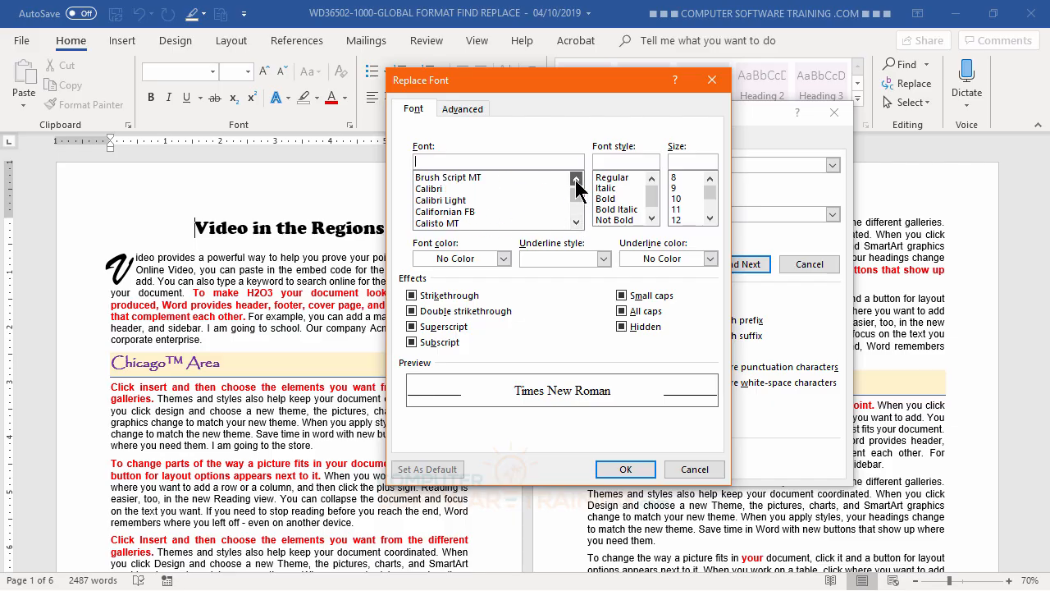
pyautogui.click(441, 189)
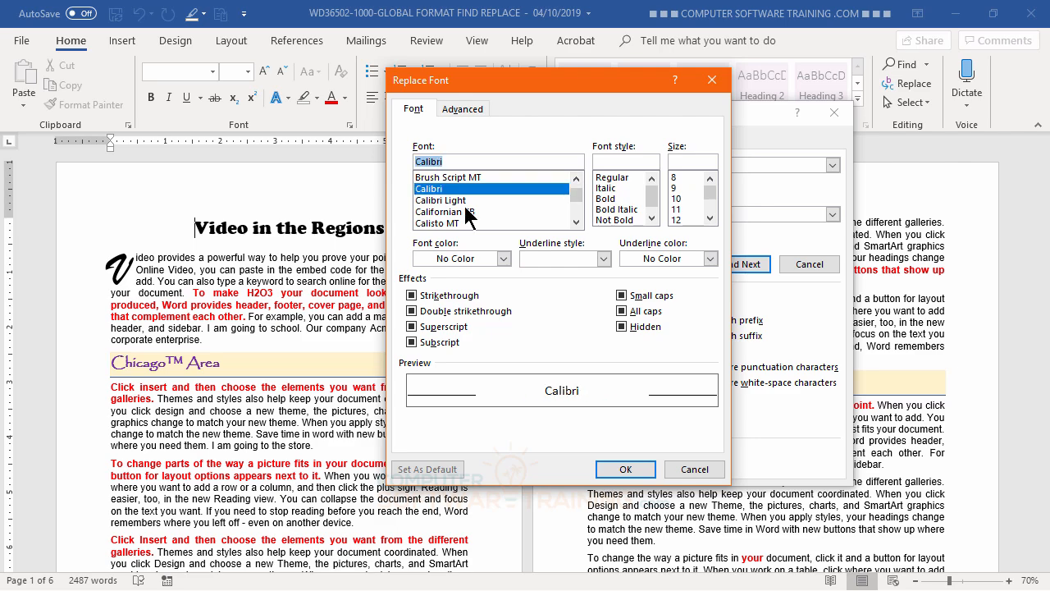
pyautogui.click(626, 470)
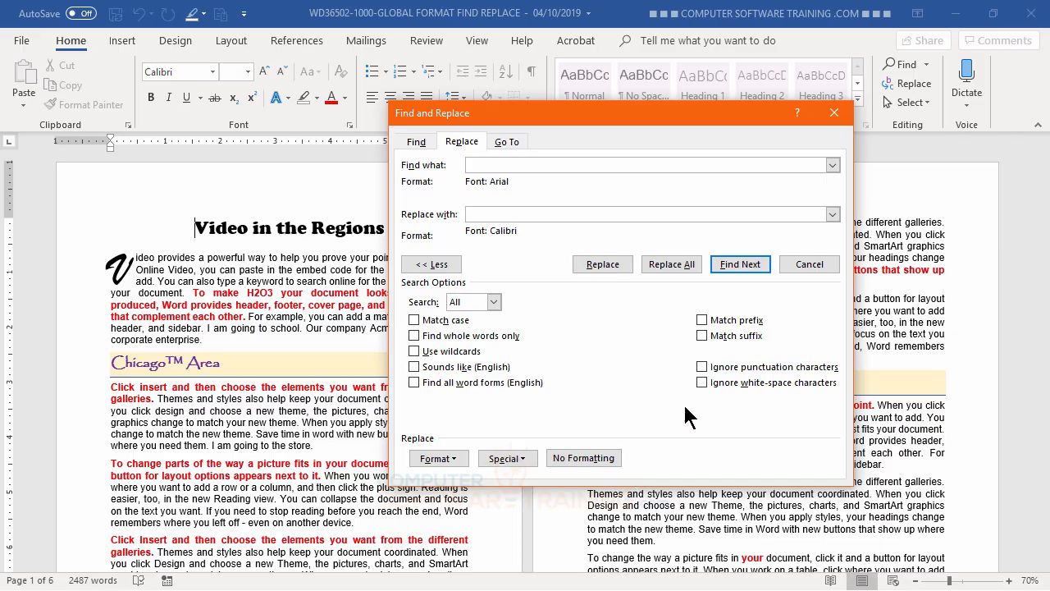
pyautogui.click(683, 269)
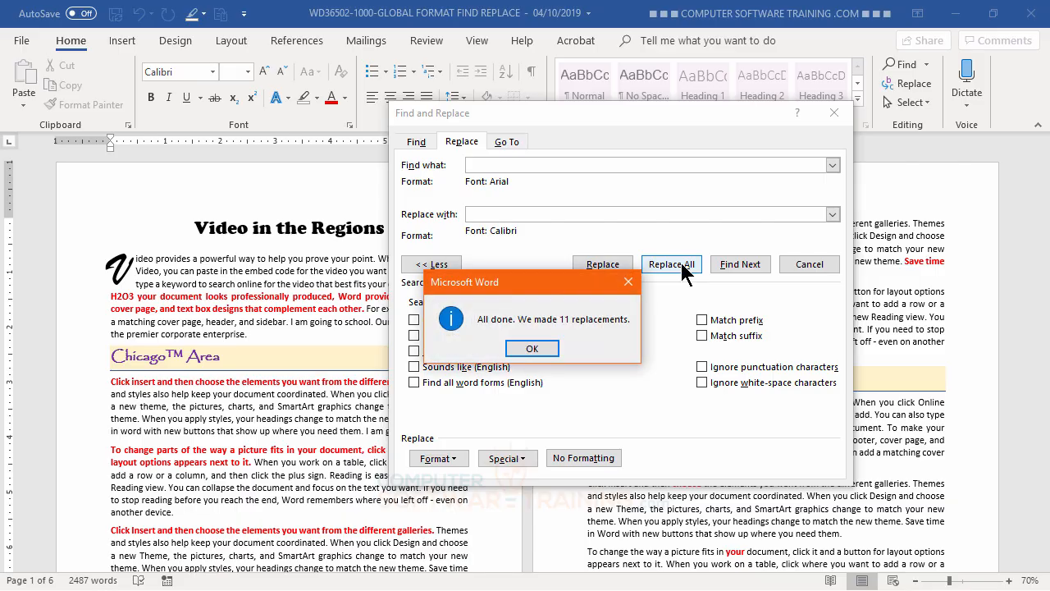
pyautogui.click(537, 350)
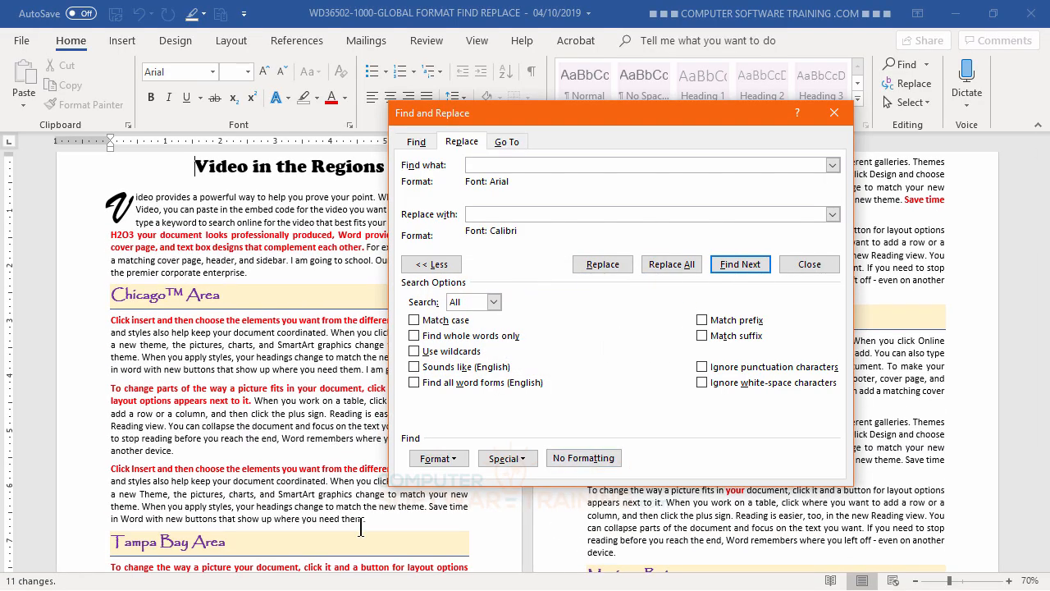
# - Examine the body text and section headings on the first pages to check which fonts were replaced
pyautogui.scroll(-5, 189, 317)
pyautogui.scroll(6, 188, 320)
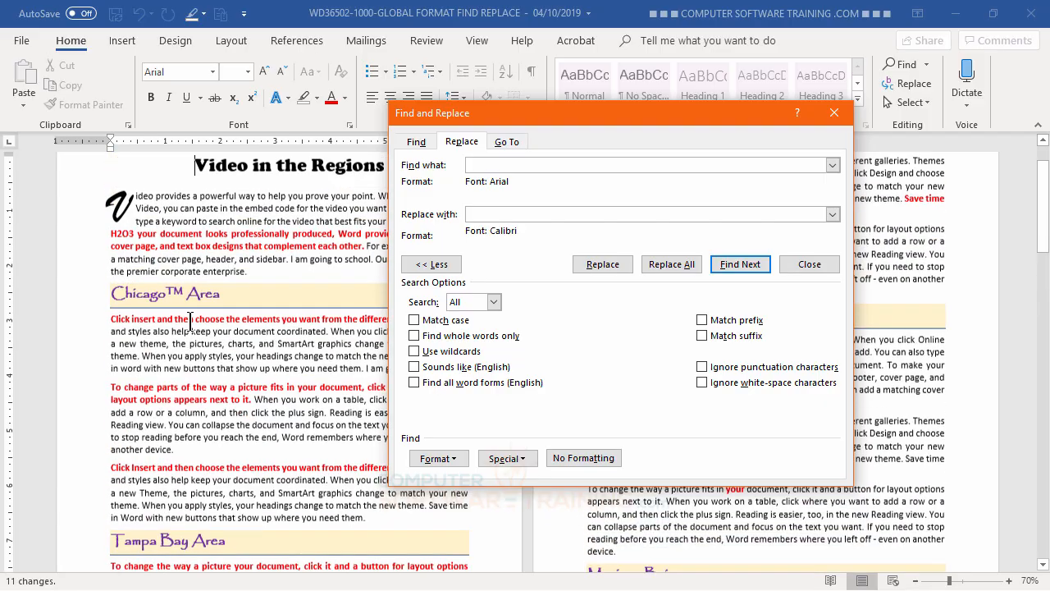
pyautogui.scroll(-1, 189, 324)
pyautogui.scroll(-5, 190, 321)
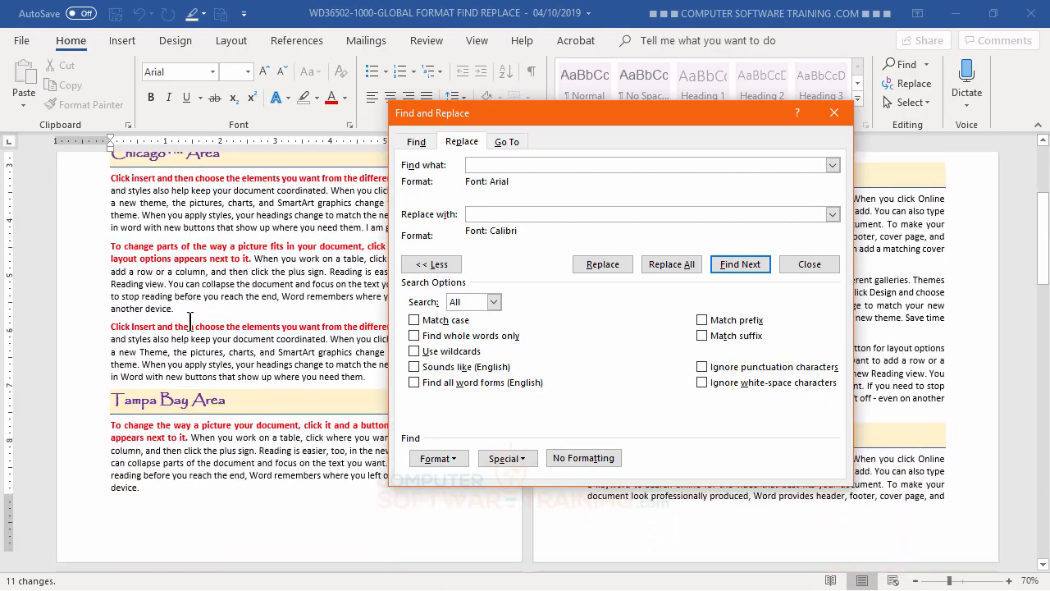
pyautogui.scroll(4, 189, 321)
pyautogui.scroll(3, 190, 321)
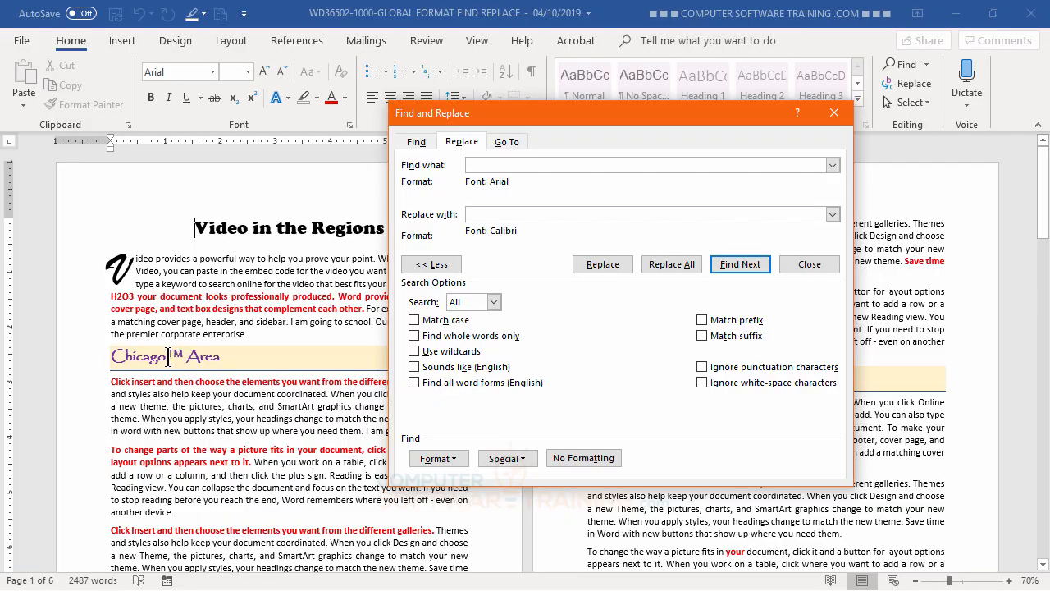
pyautogui.scroll(-5, 243, 393)
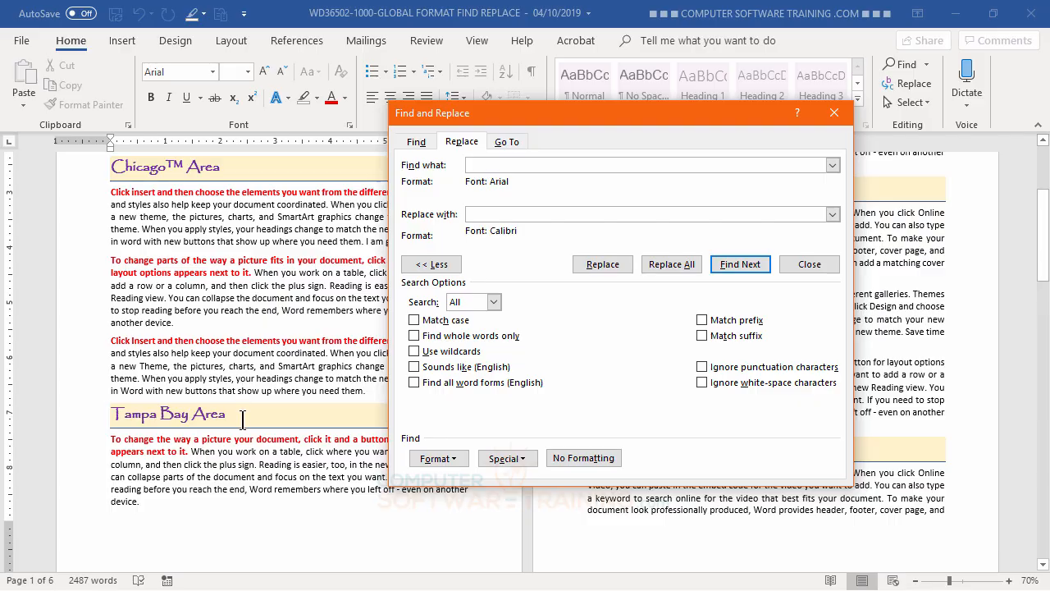
pyautogui.scroll(4, 245, 341)
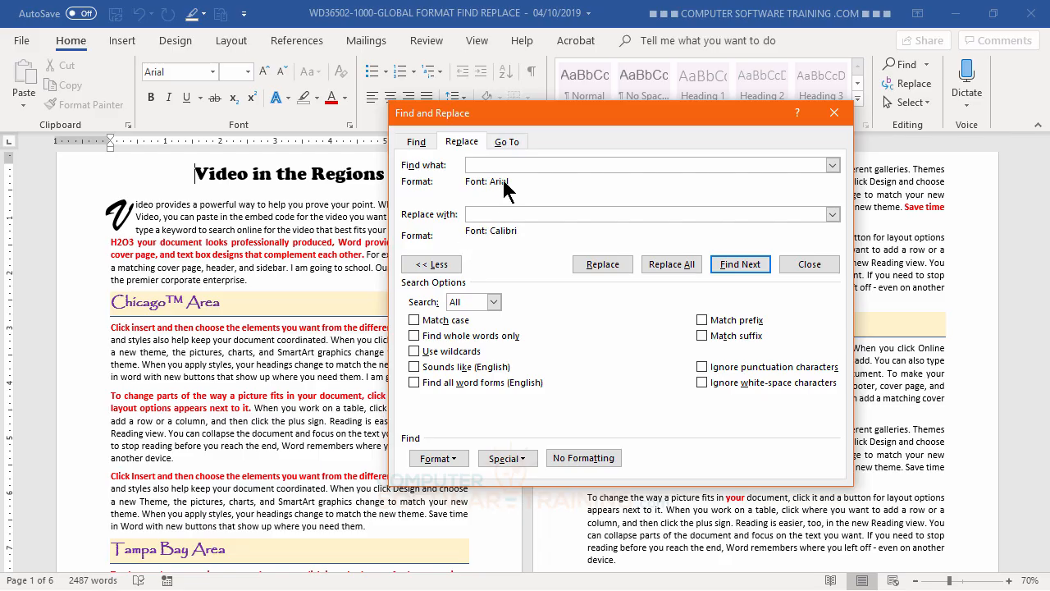
# - Clear the Find what formatting and set the search criterion to any text in the Calibri font
pyautogui.click(583, 457)
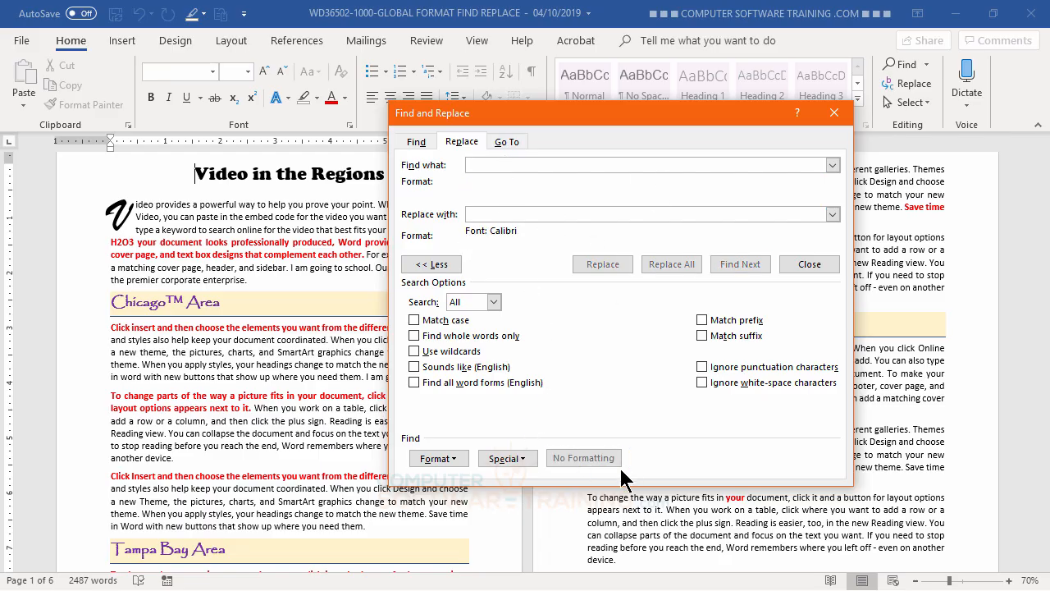
pyautogui.click(453, 459)
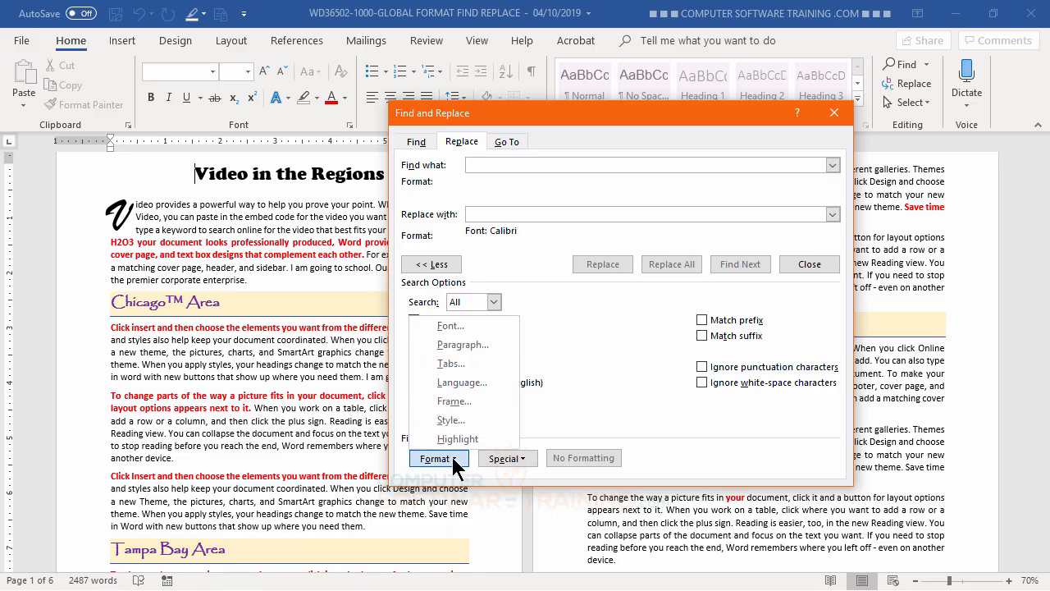
pyautogui.click(444, 325)
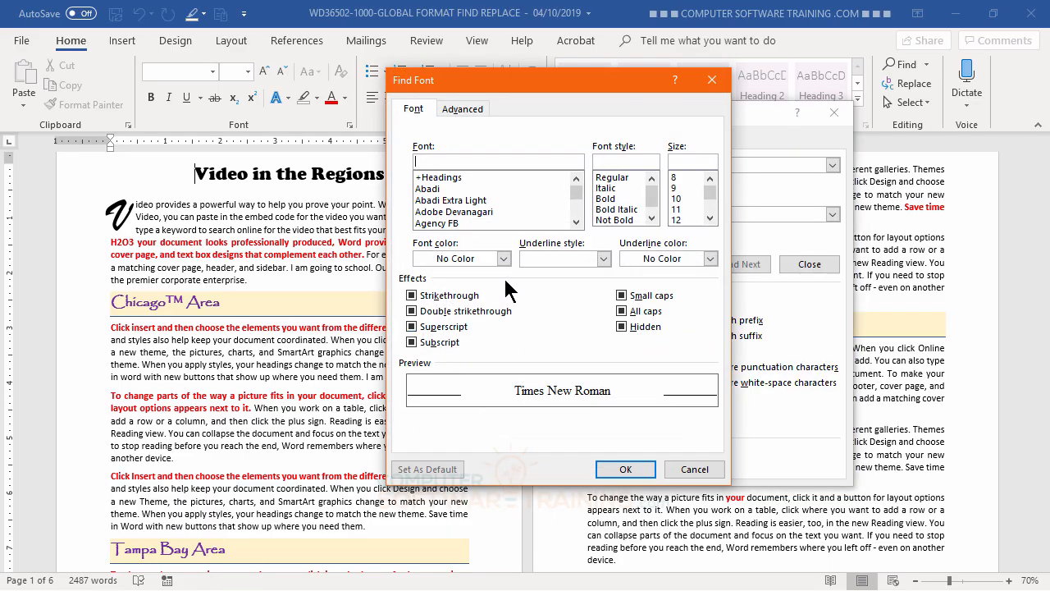
pyautogui.click(576, 222)
pyautogui.click(576, 222)
pyautogui.click(575, 221)
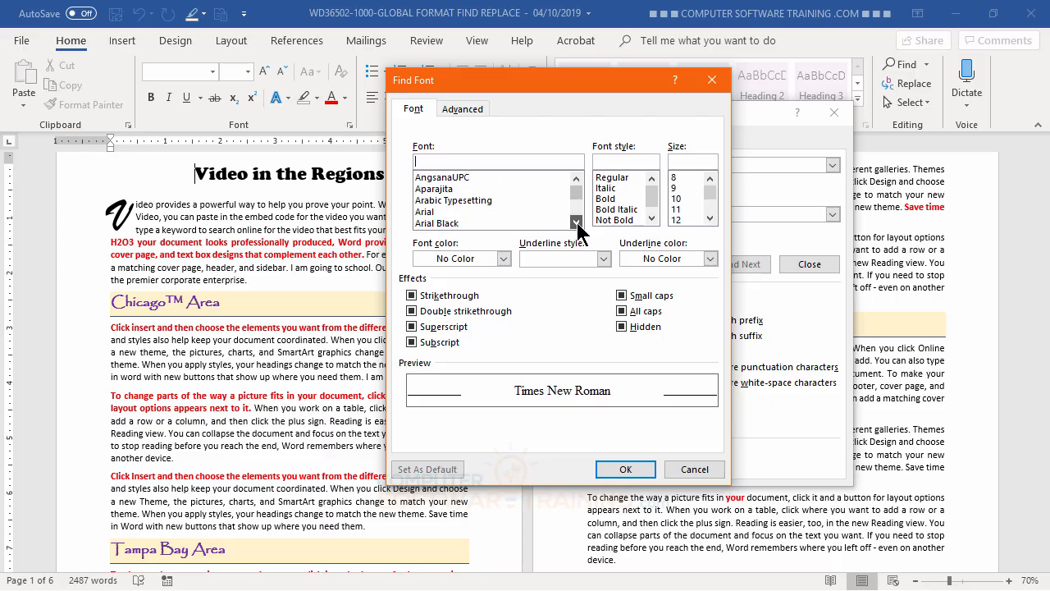
pyautogui.click(576, 221)
pyautogui.click(575, 221)
pyautogui.click(576, 222)
pyautogui.click(576, 221)
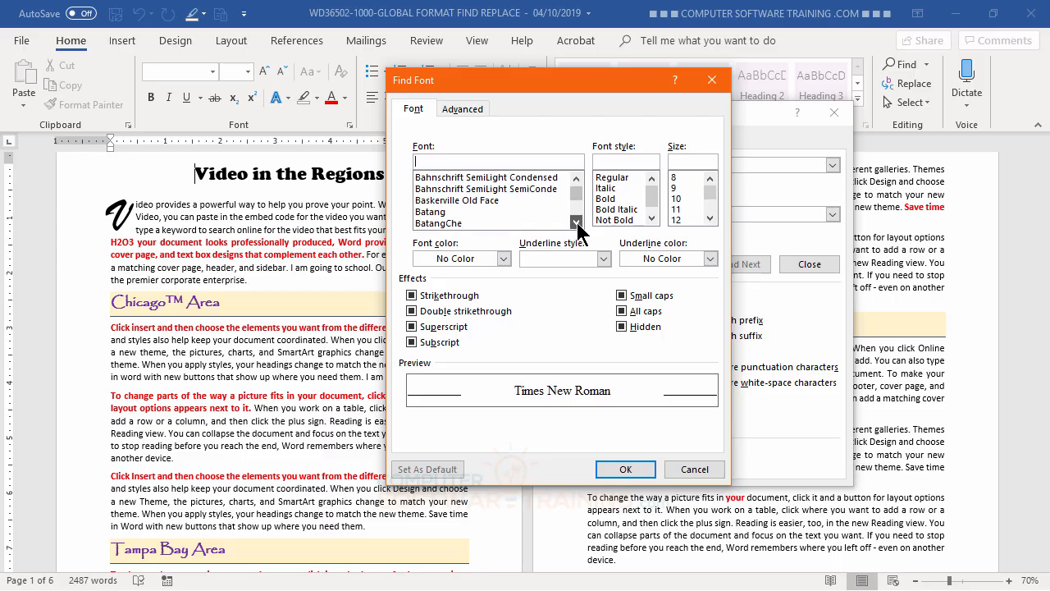
pyautogui.click(576, 222)
pyautogui.click(575, 221)
pyautogui.click(576, 221)
pyautogui.click(575, 221)
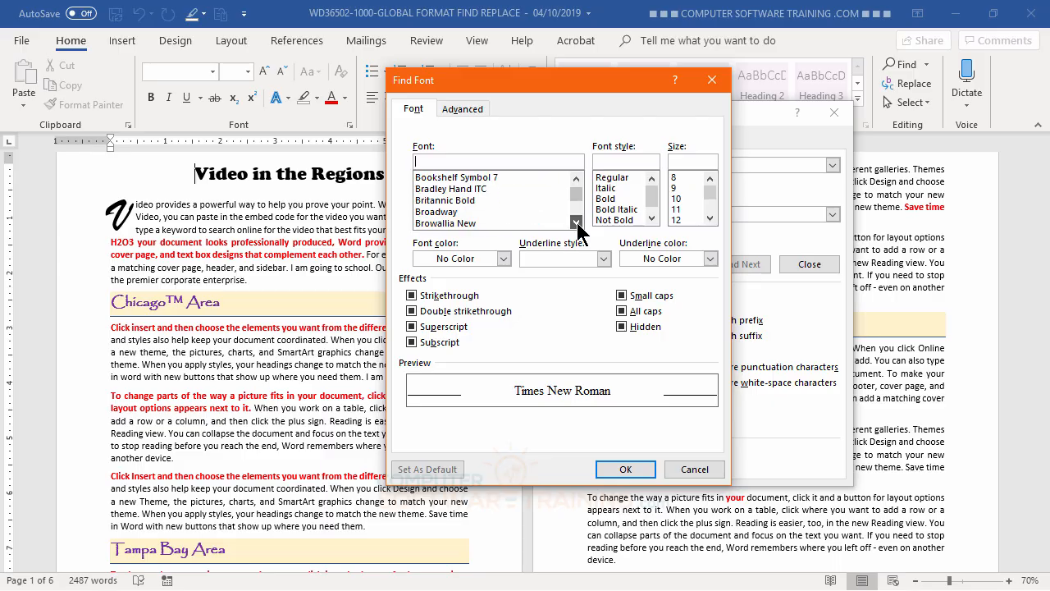
pyautogui.click(576, 222)
pyautogui.click(426, 178)
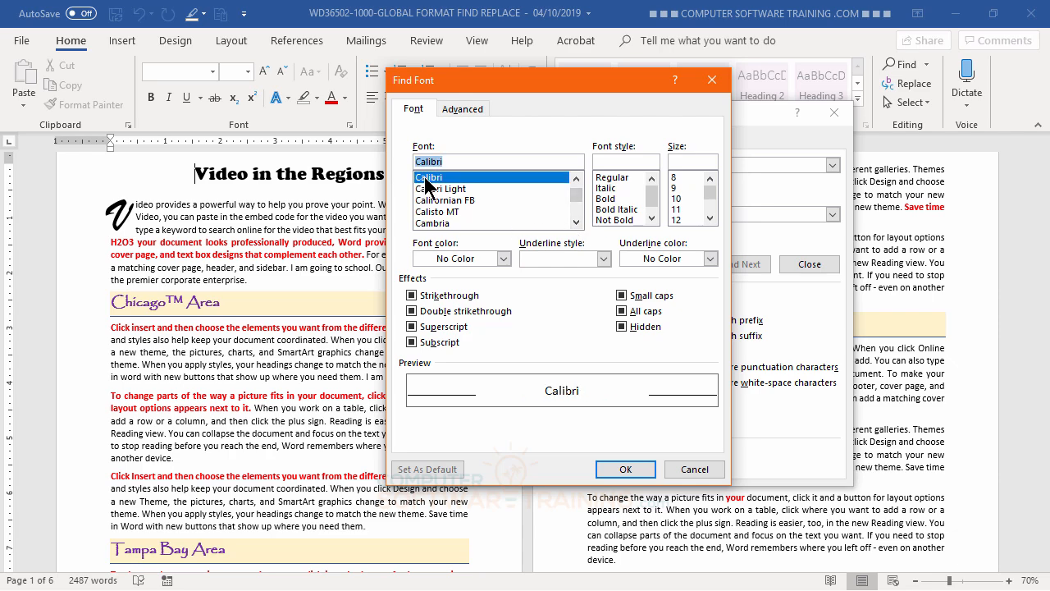
pyautogui.click(623, 470)
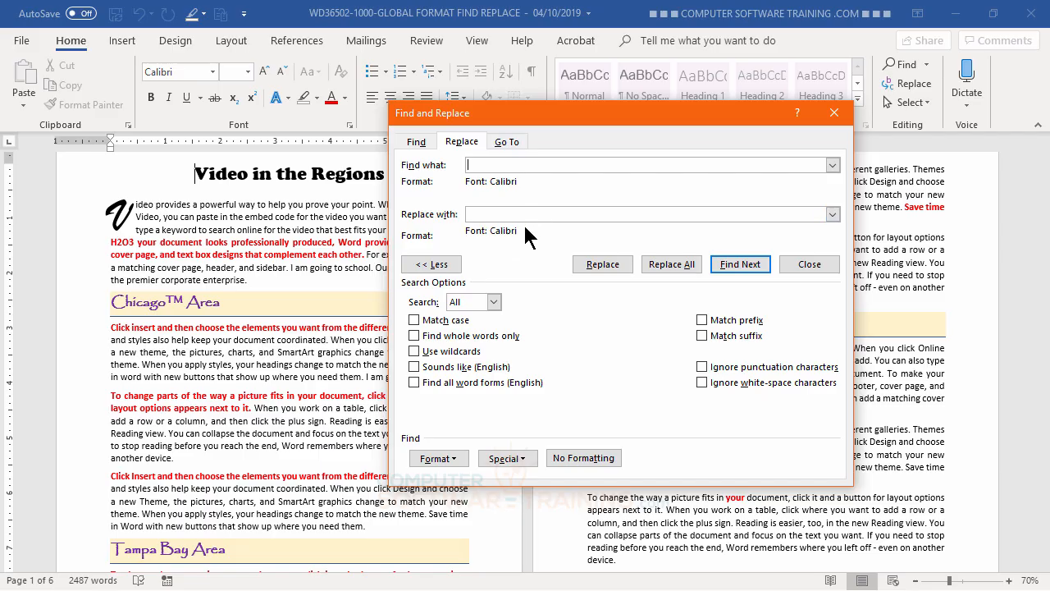
# - Set the Replace with formatting to a font size of 14 pt
pyautogui.click(496, 215)
pyautogui.click(444, 464)
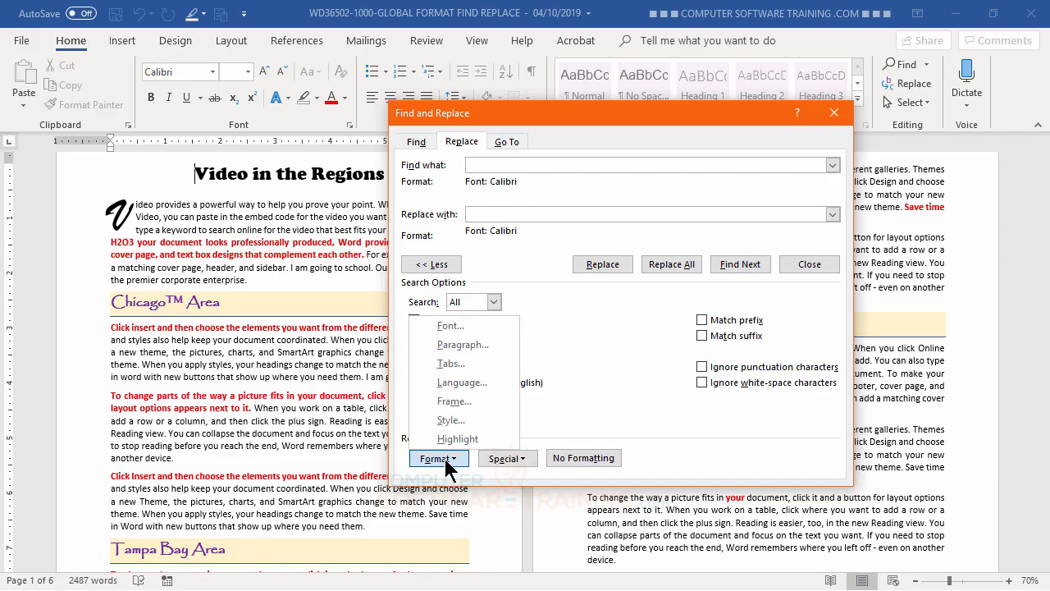
pyautogui.click(450, 325)
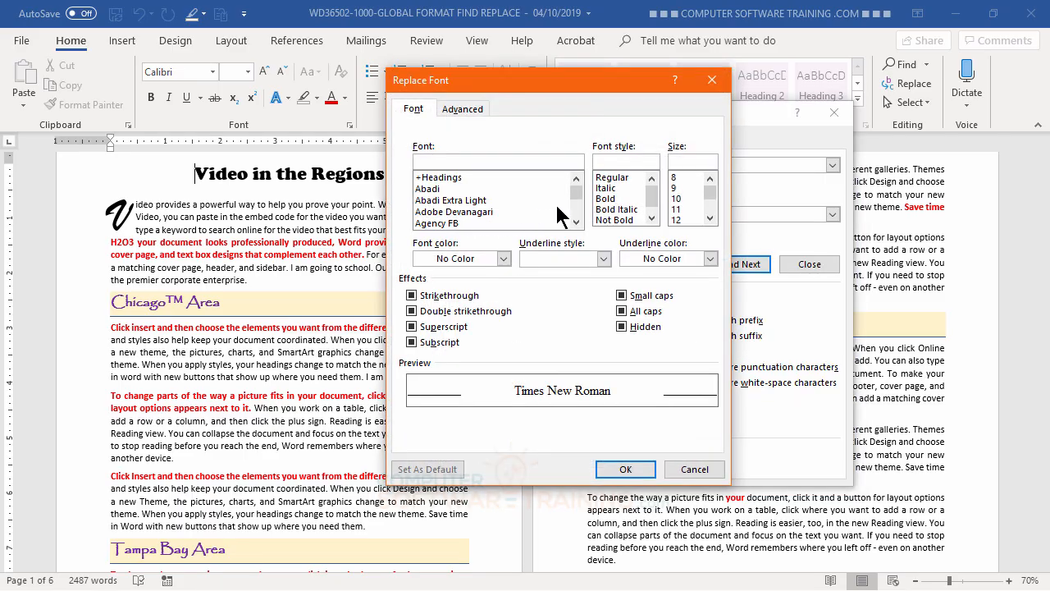
pyautogui.click(709, 218)
pyautogui.click(677, 219)
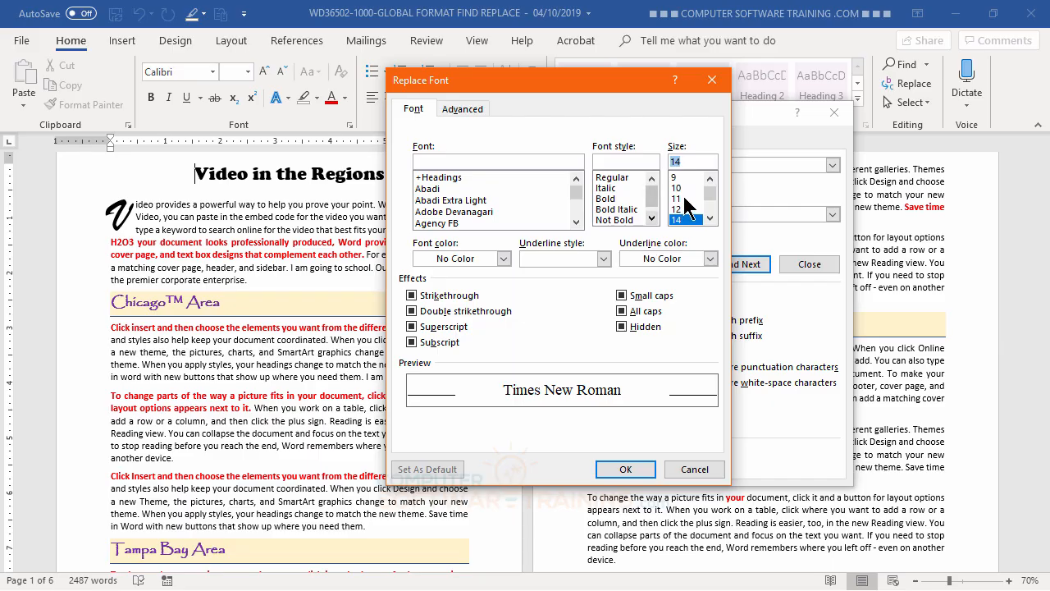
pyautogui.click(633, 469)
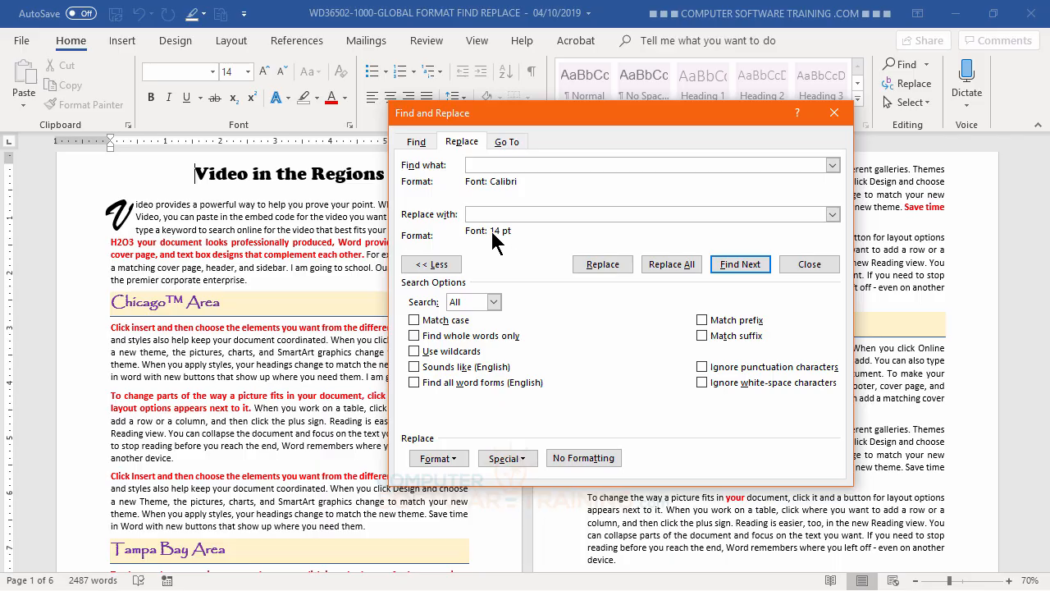
# - Add the Calibri font to the 14 pt replacement formatting
pyautogui.click(440, 461)
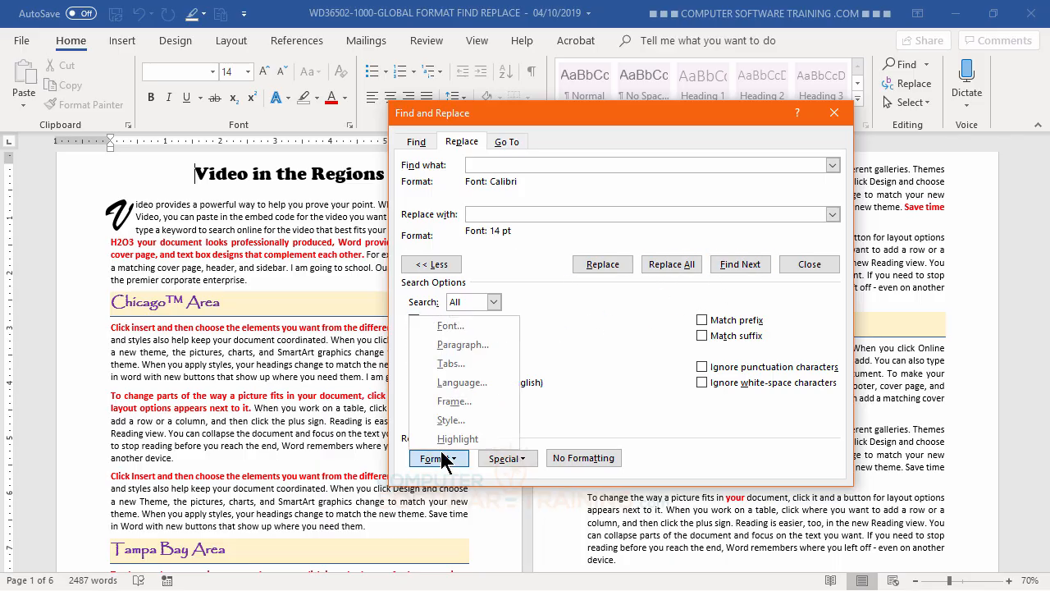
pyautogui.click(455, 328)
pyautogui.click(576, 223)
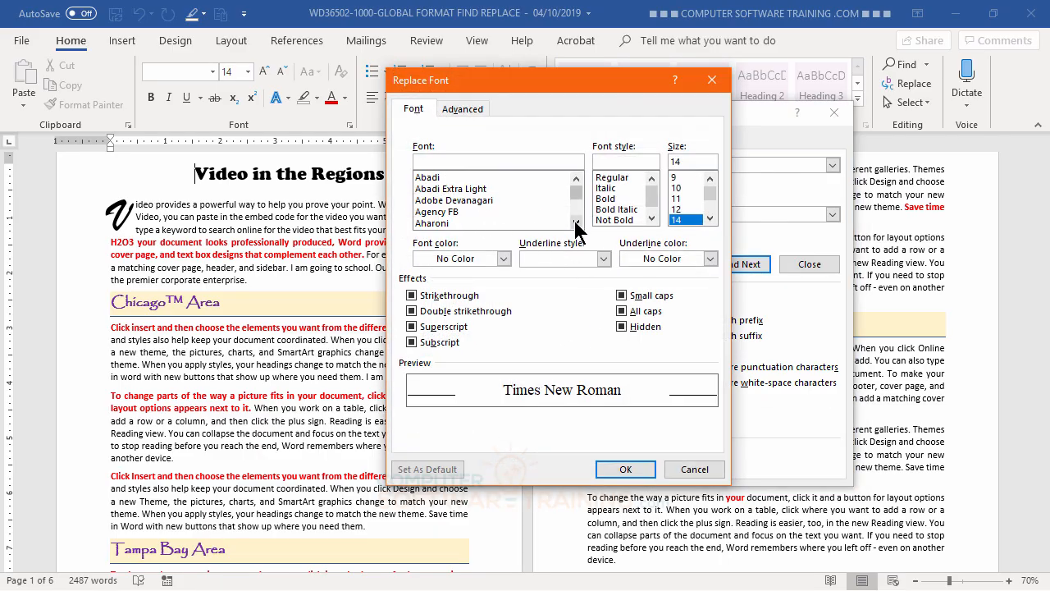
pyautogui.click(576, 223)
pyautogui.click(575, 223)
pyautogui.scroll(-15, 577, 197)
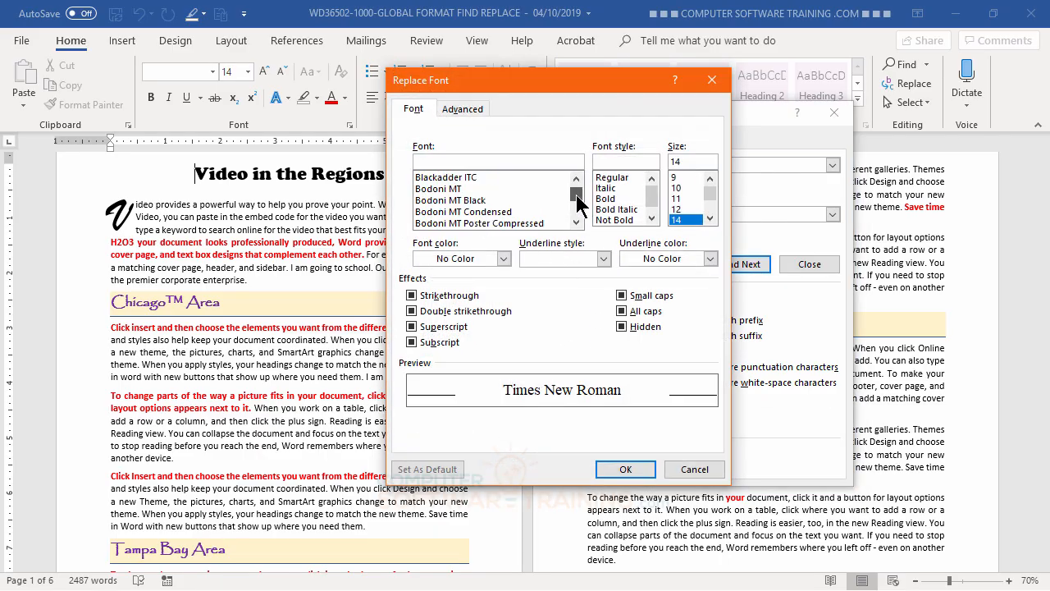
pyautogui.scroll(3, 493, 203)
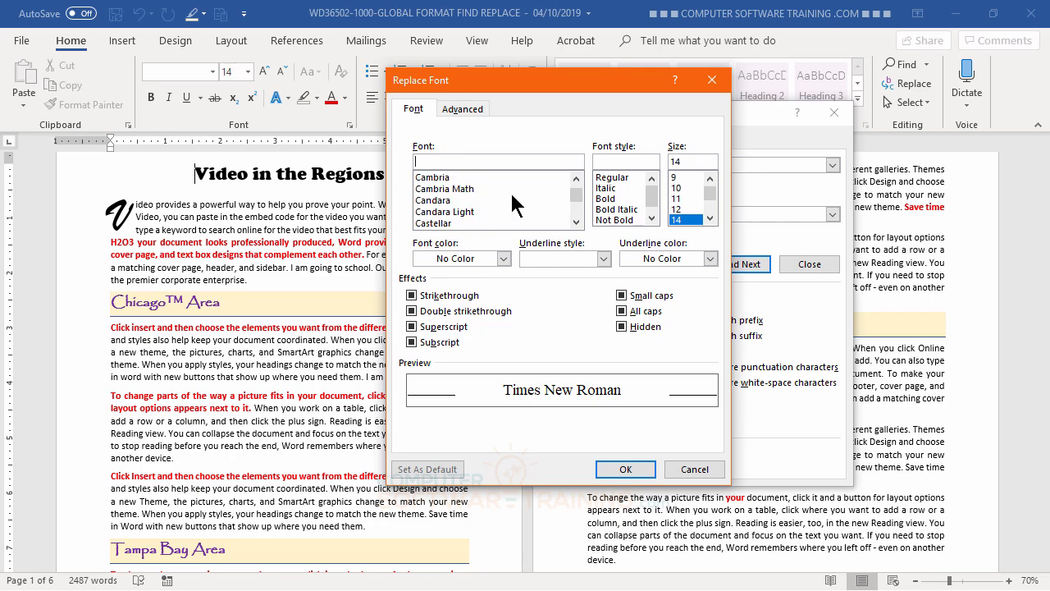
pyautogui.scroll(1, 478, 197)
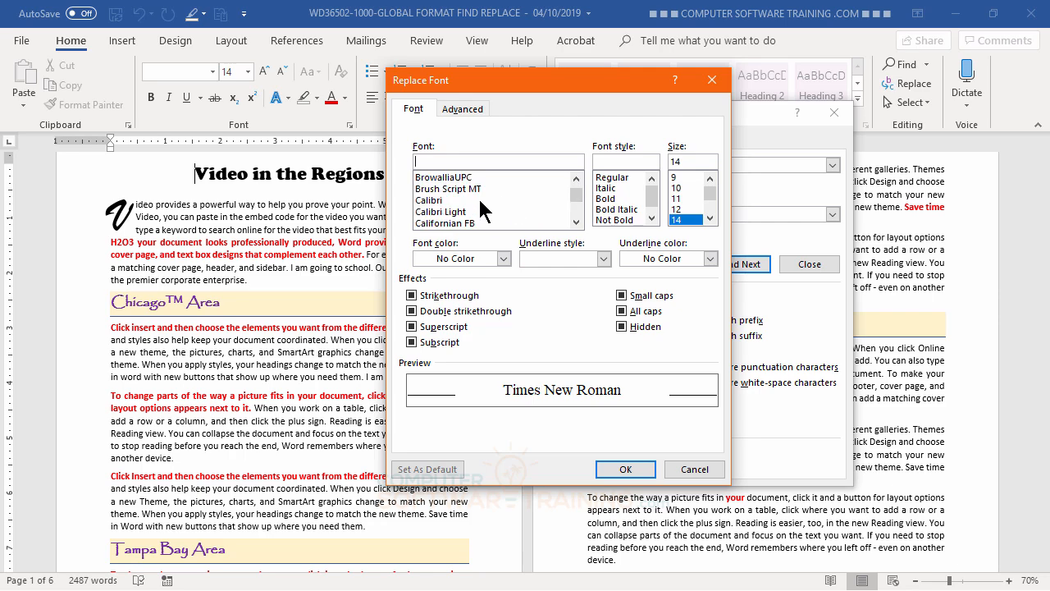
pyautogui.click(477, 199)
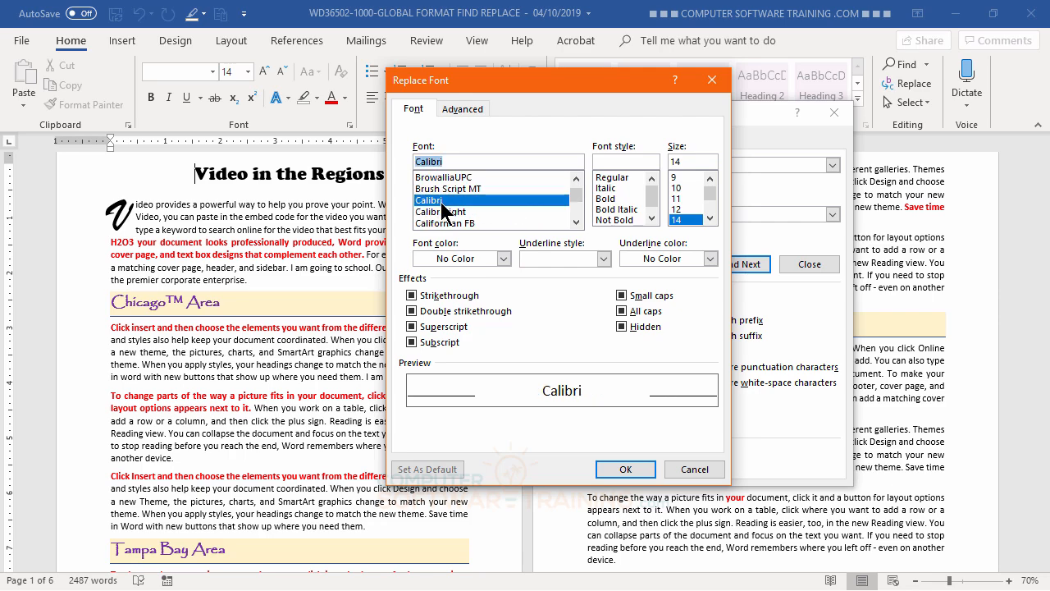
pyautogui.click(680, 219)
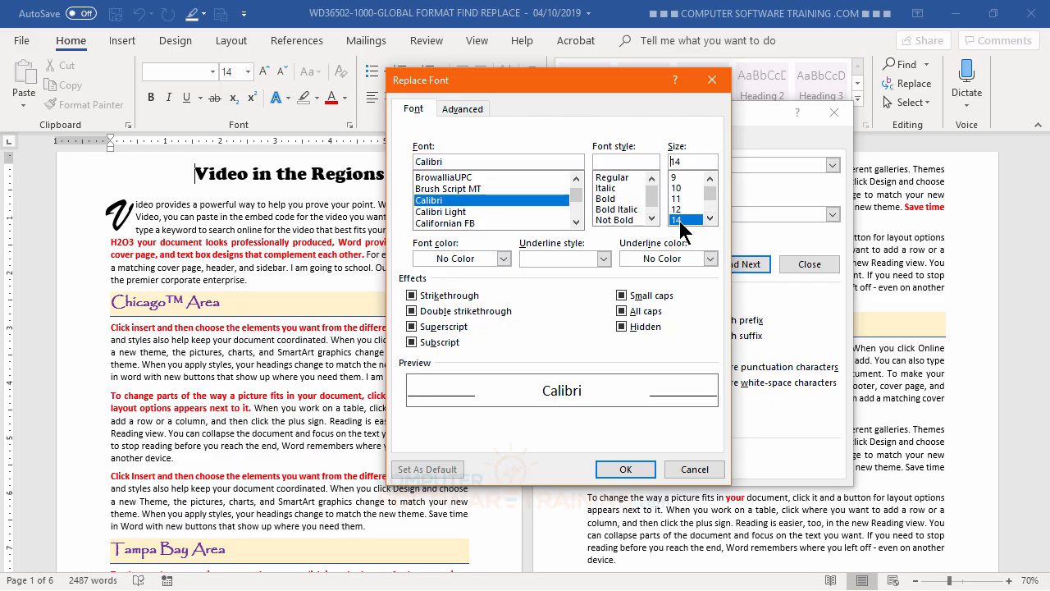
pyautogui.click(630, 469)
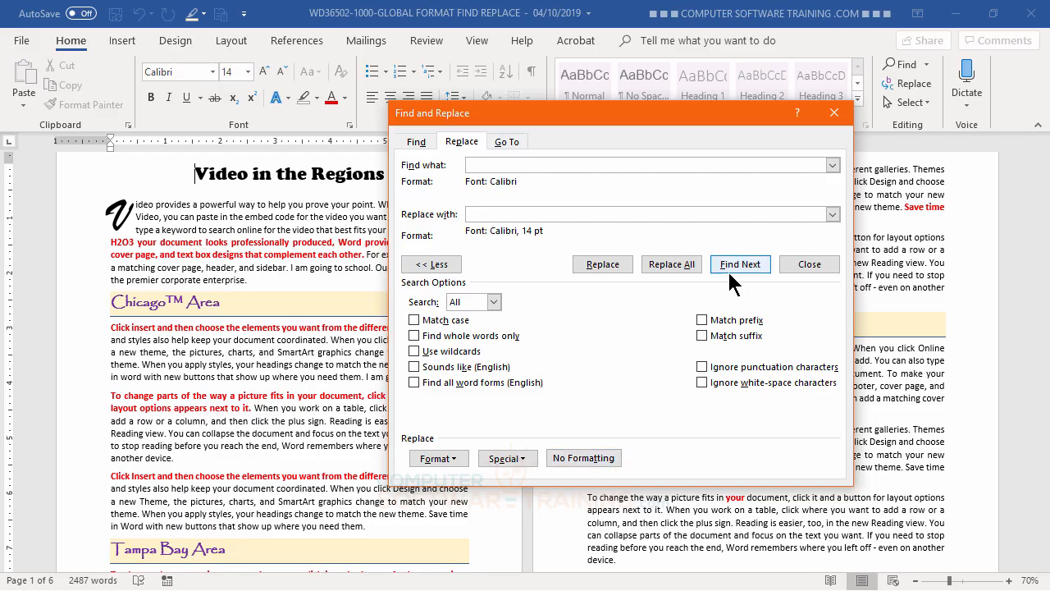
# - Replace all matches in the document, close Find and Replace, and return to the top of the first page
pyautogui.click(672, 264)
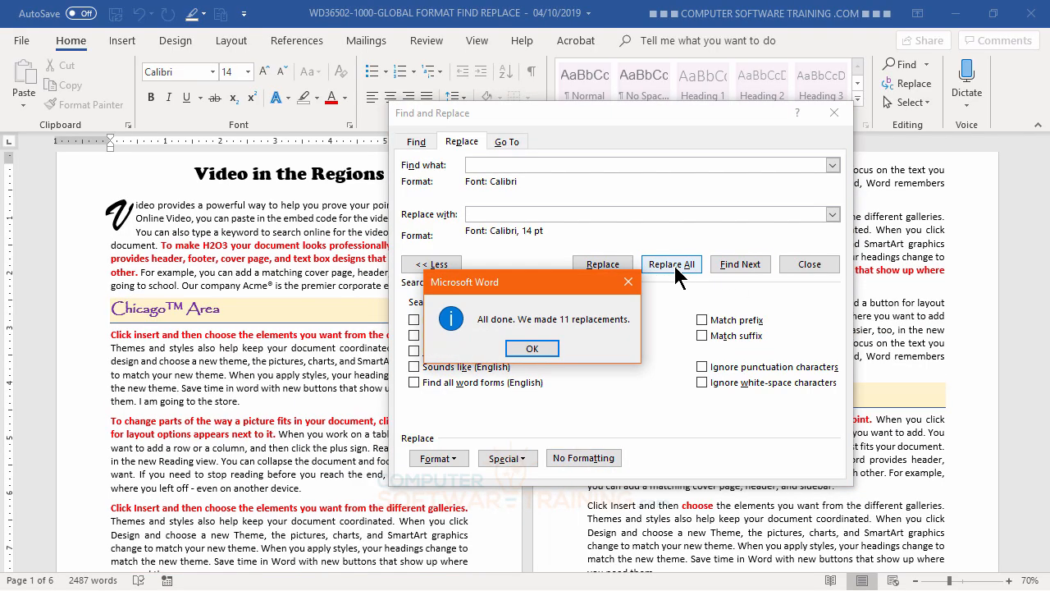
pyautogui.click(532, 349)
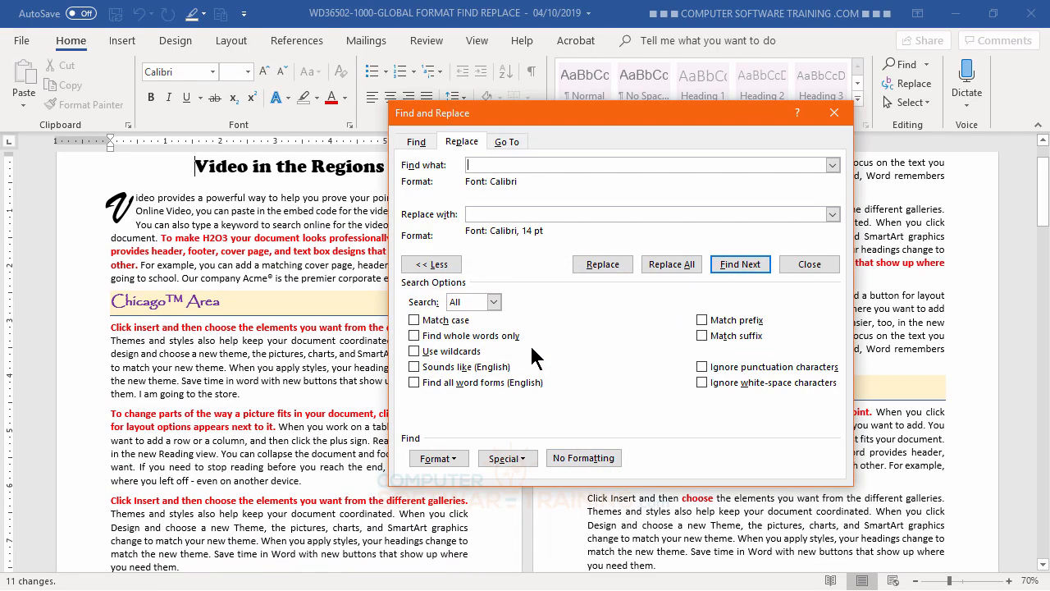
pyautogui.click(804, 264)
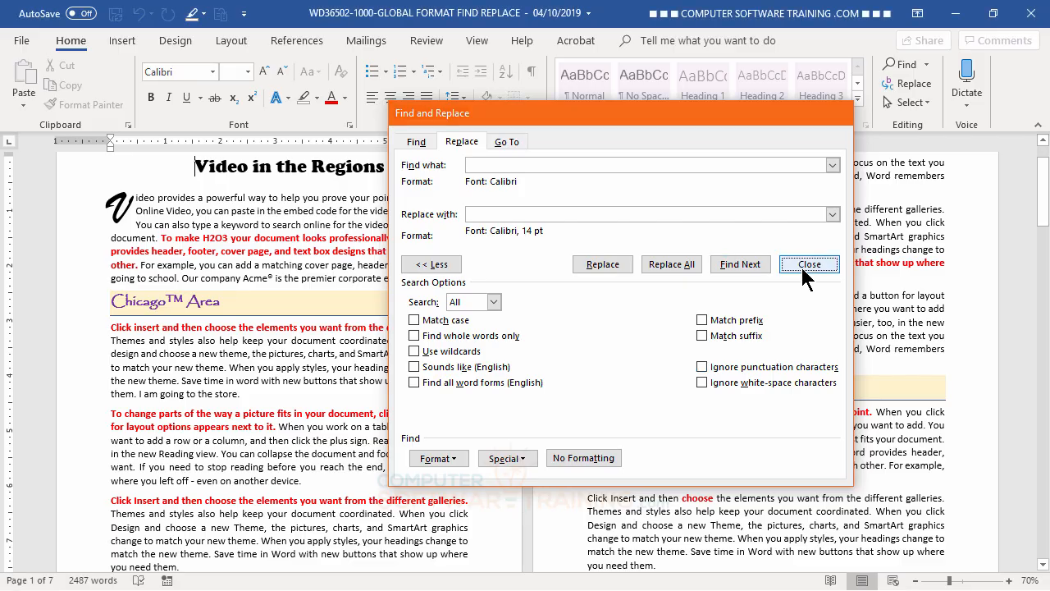
pyautogui.click(378, 388)
pyautogui.scroll(1, 378, 389)
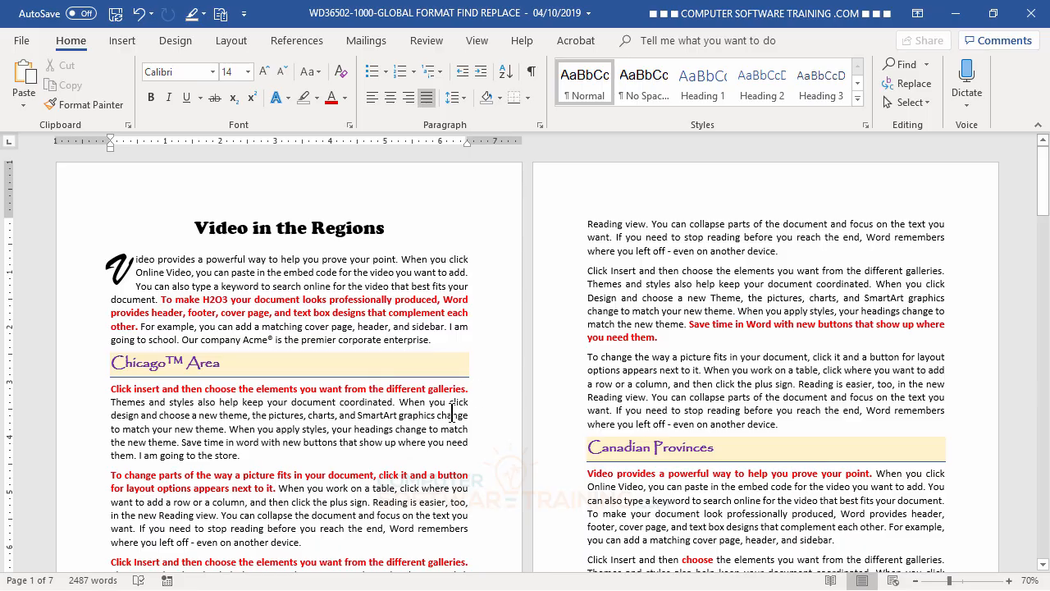
# - Place the cursor in the first paragraph and set the Find what formatting in Find and Replace to the standard Red font color
pyautogui.click(195, 271)
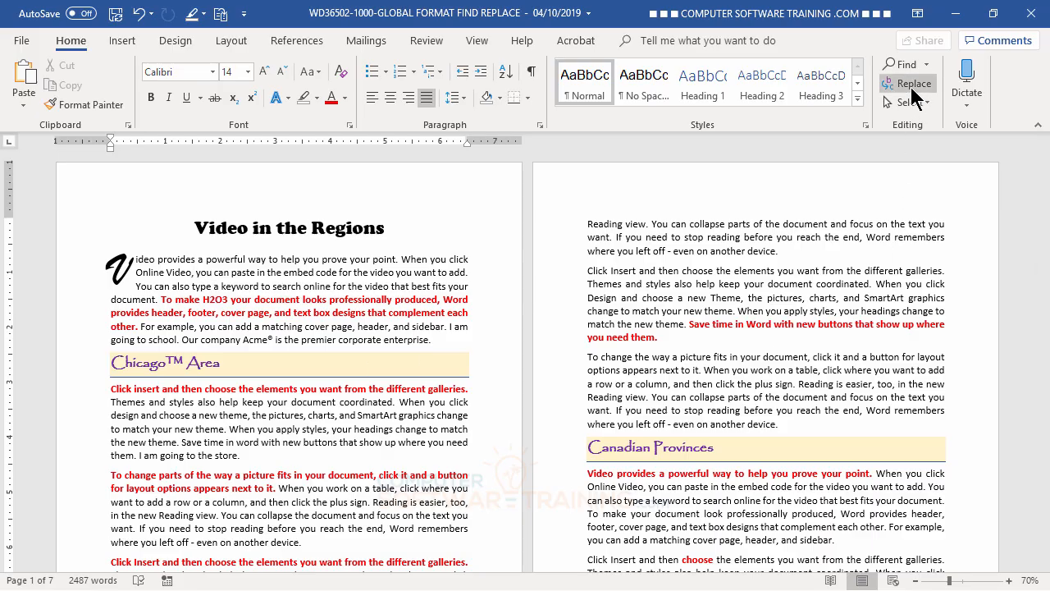
pyautogui.click(908, 86)
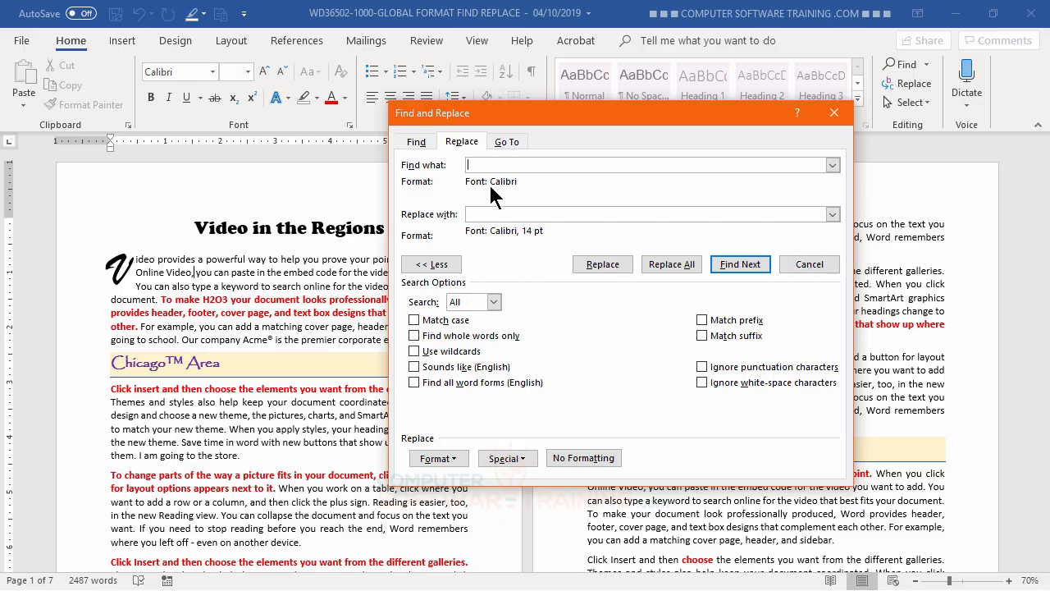
pyautogui.click(438, 458)
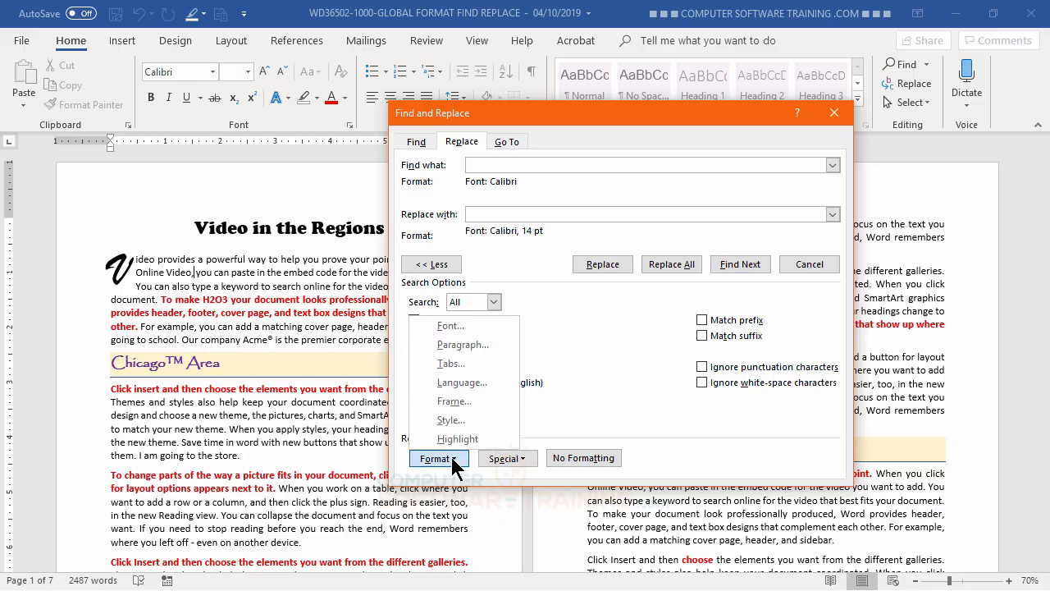
pyautogui.click(460, 328)
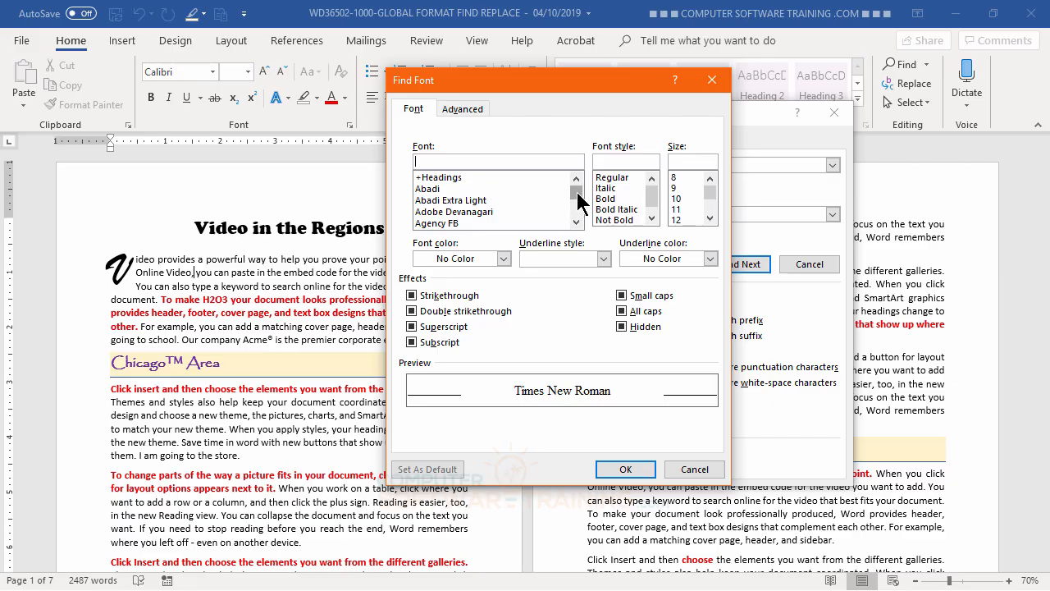
pyautogui.moveTo(576, 192); pyautogui.dragTo(577, 184)
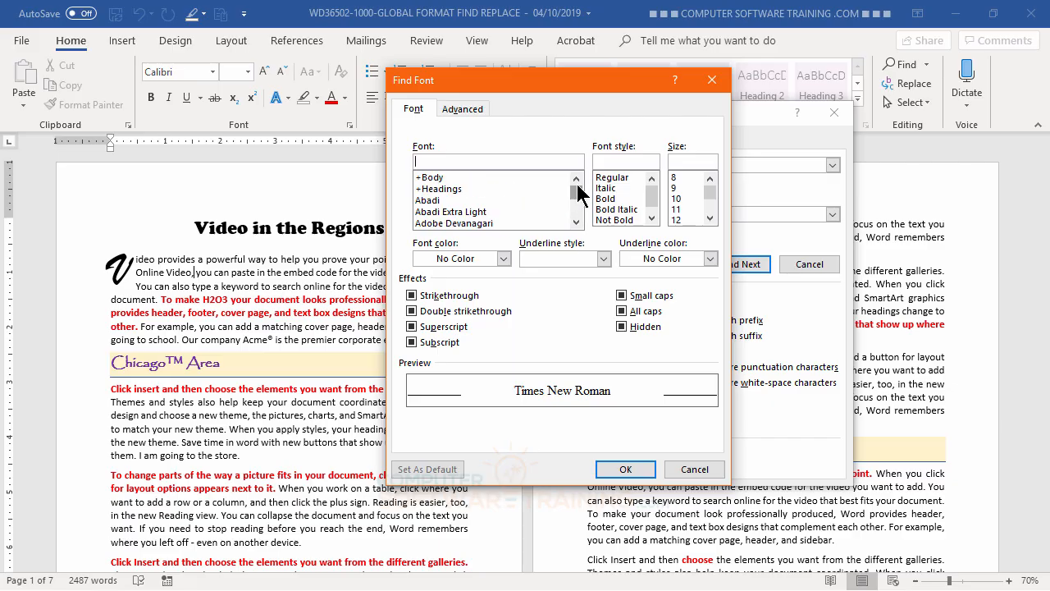
pyautogui.click(503, 259)
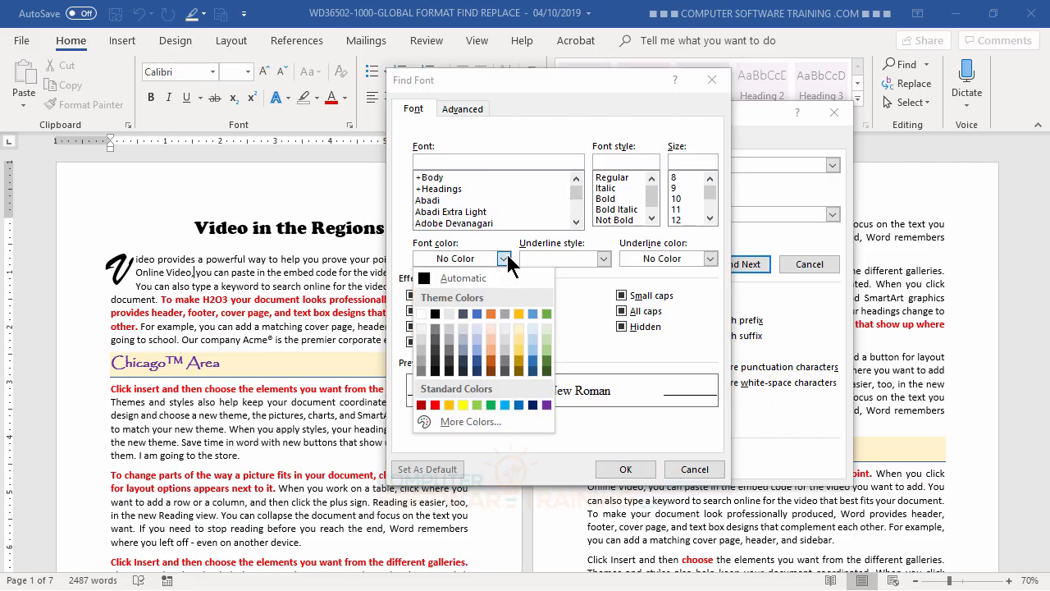
pyautogui.click(435, 404)
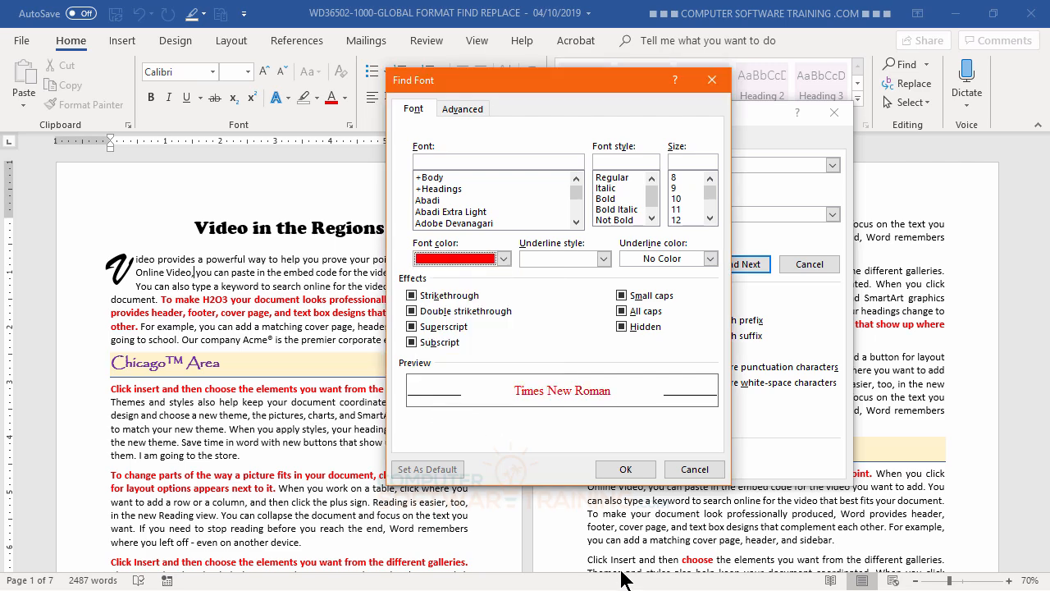
pyautogui.click(626, 474)
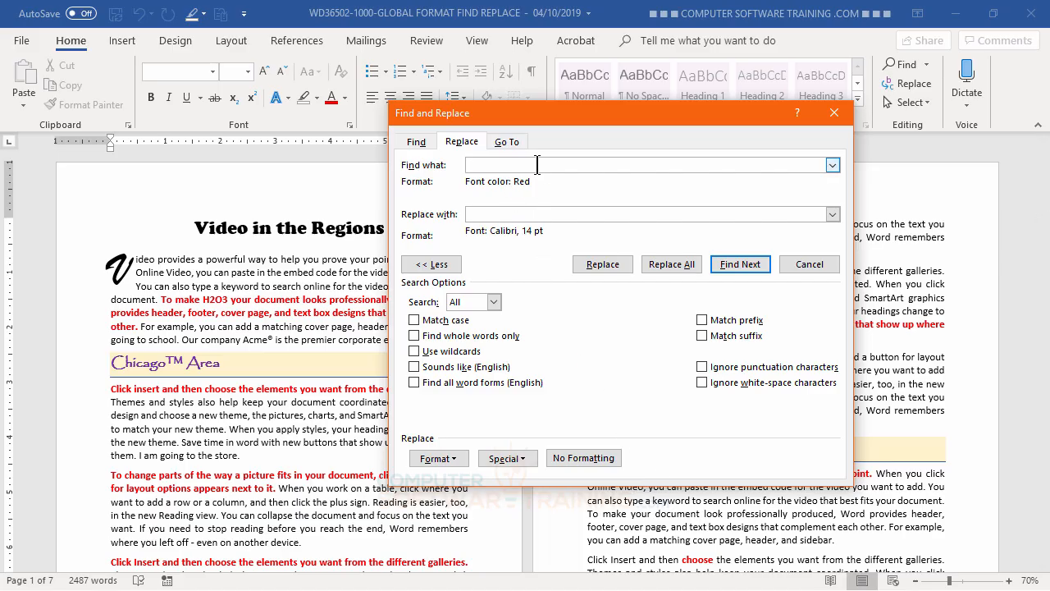
# - Set the font color in the Replace with formatting to Automatic, keeping the 14 pt size
pyautogui.click(479, 213)
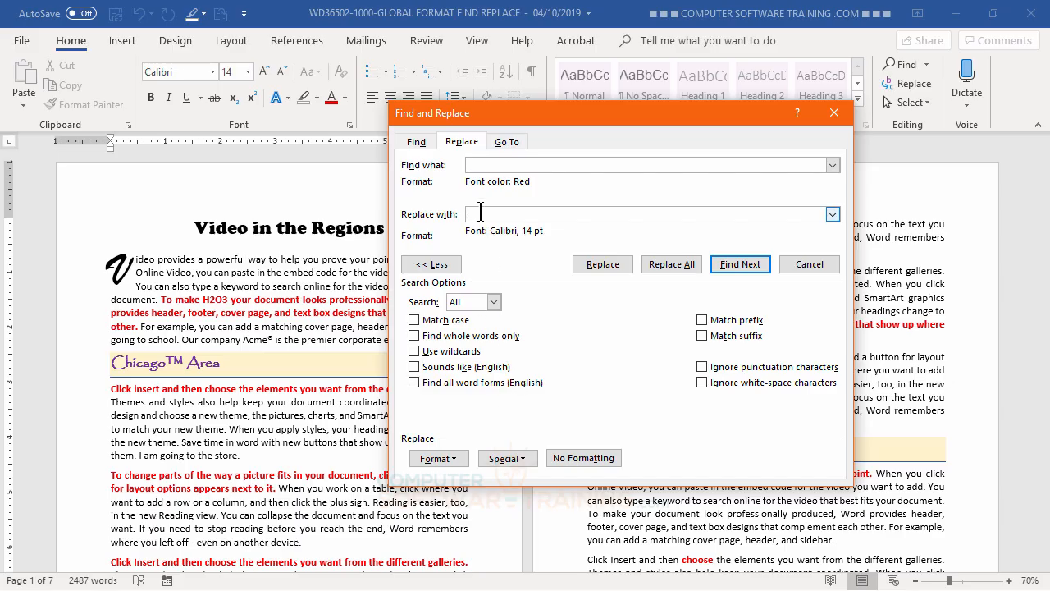
pyautogui.click(437, 458)
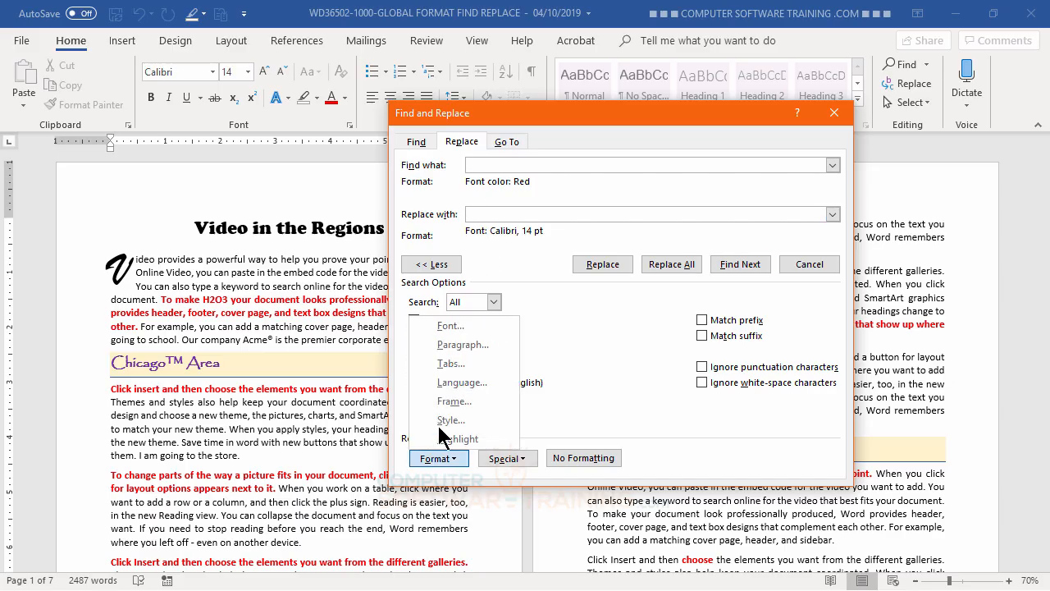
pyautogui.click(447, 325)
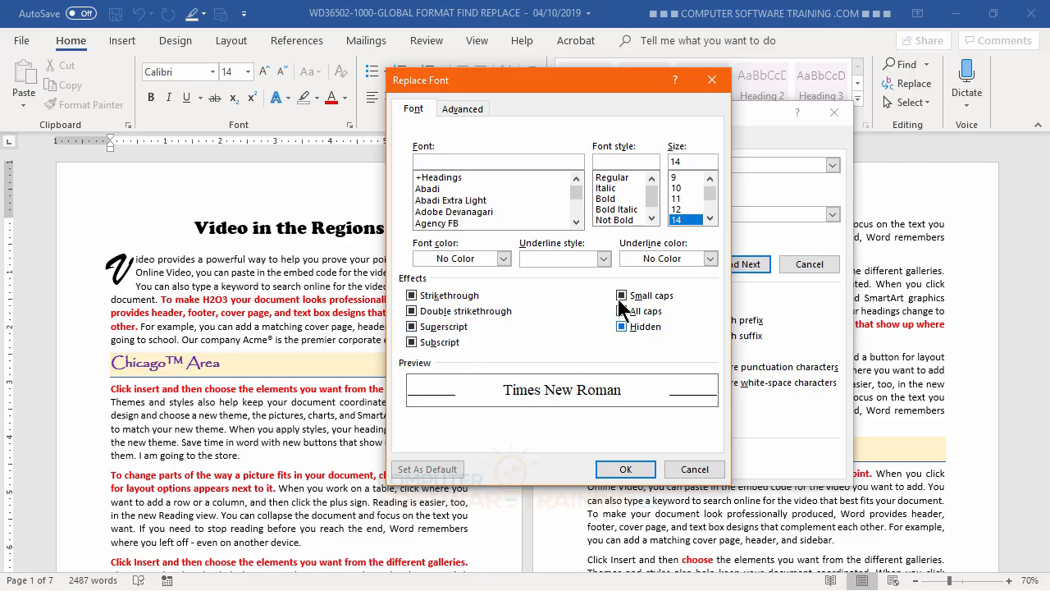
pyautogui.click(502, 258)
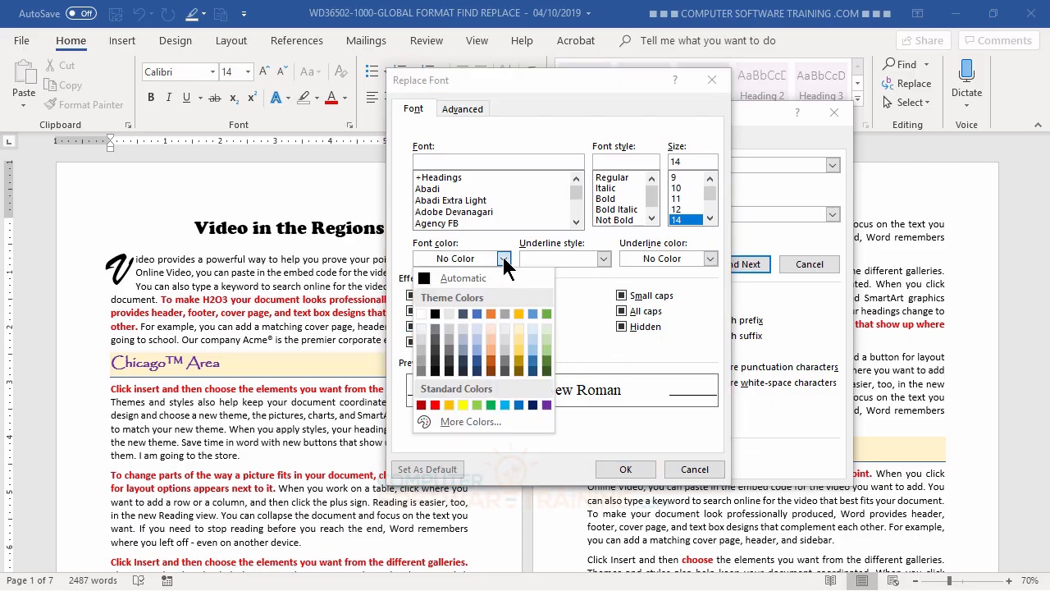
pyautogui.click(464, 277)
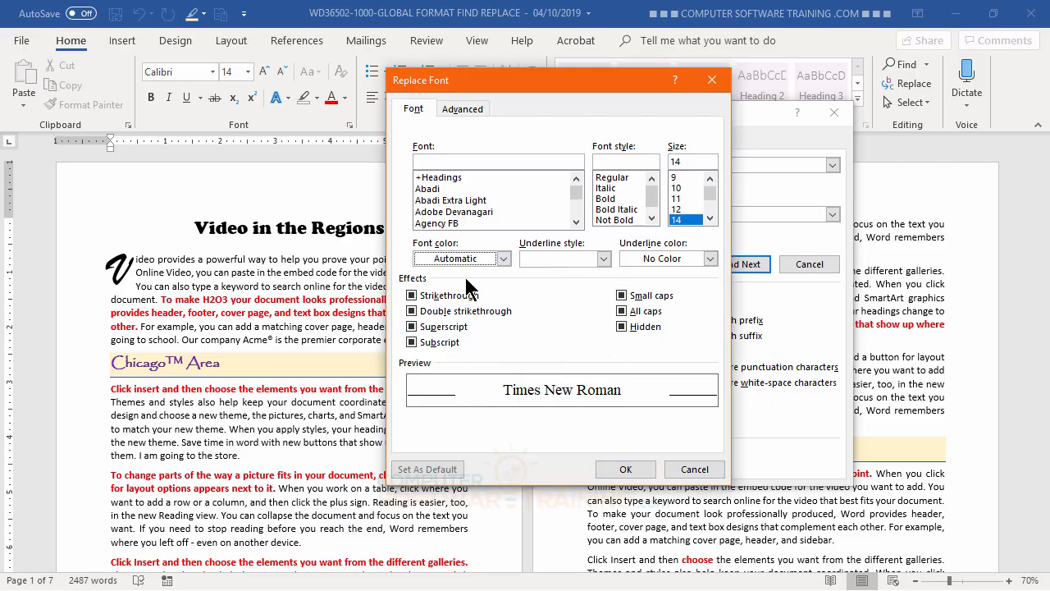
pyautogui.click(617, 470)
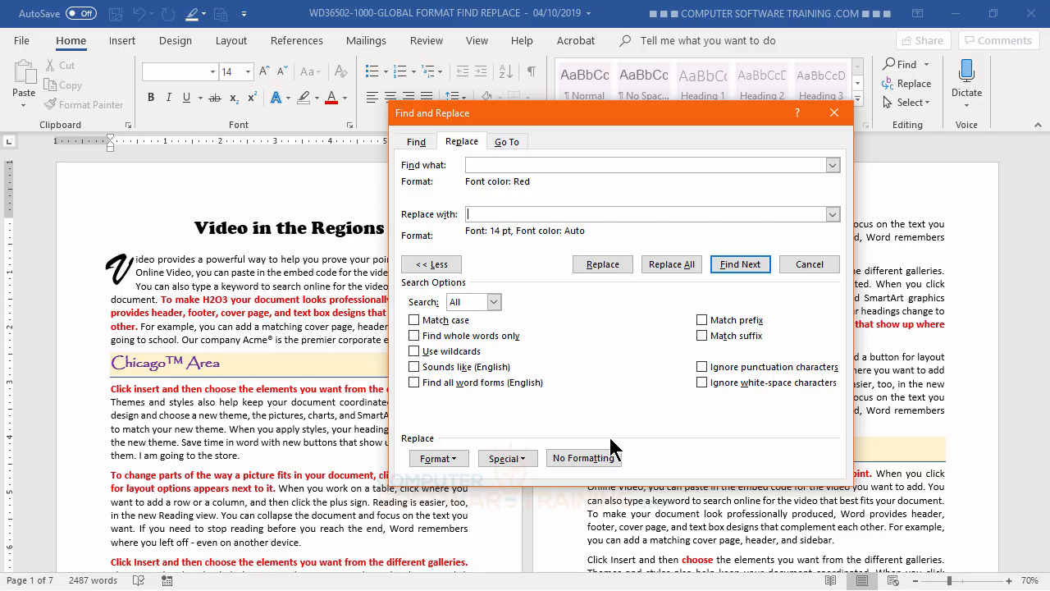
# - Replace all red text in the document with the new formatting and return to the top of the first page
pyautogui.click(670, 264)
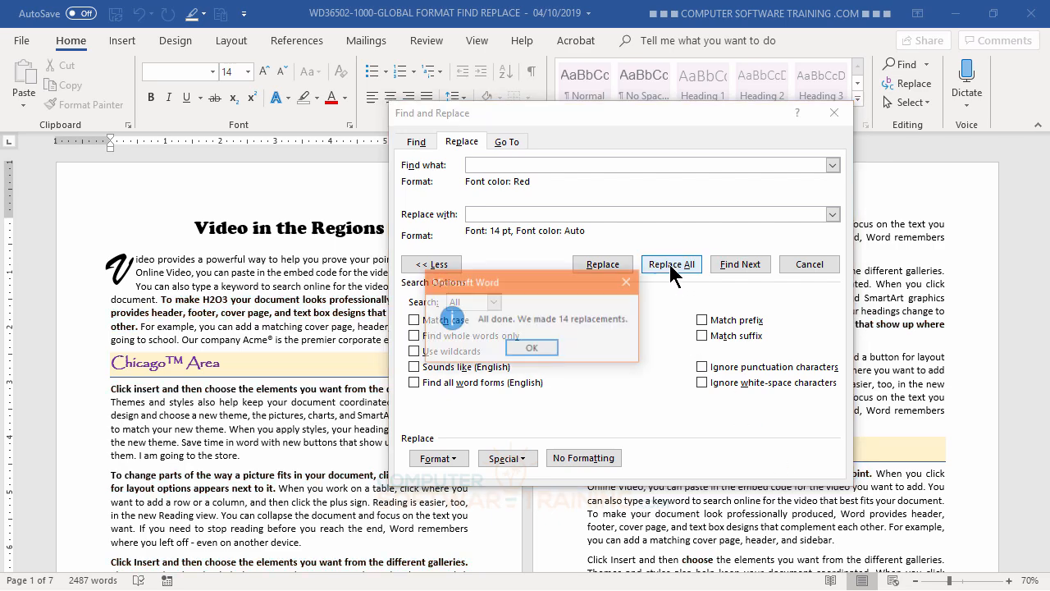
pyautogui.click(548, 349)
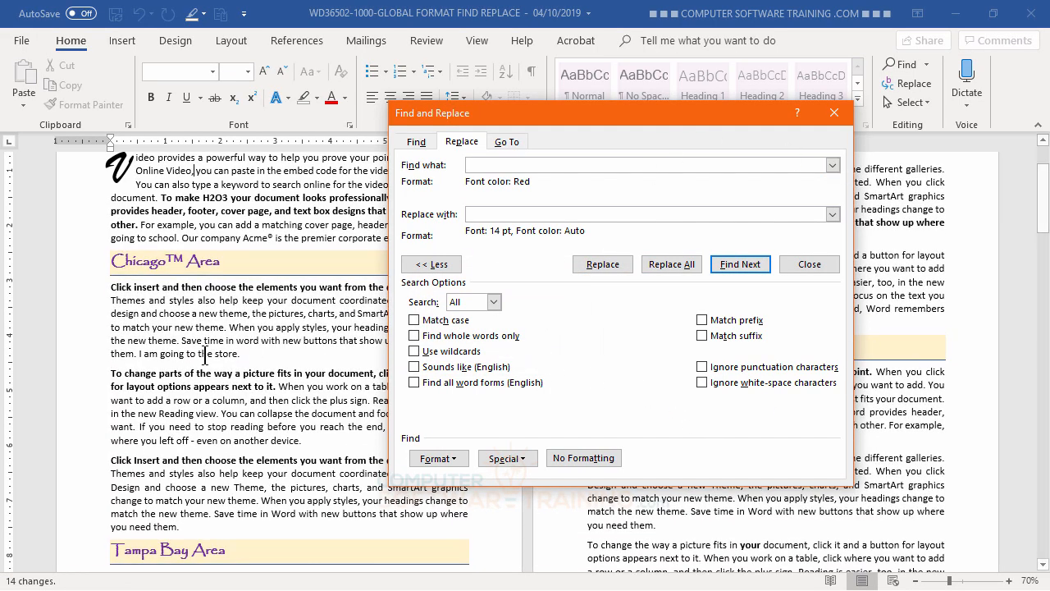
pyautogui.scroll(3, 246, 394)
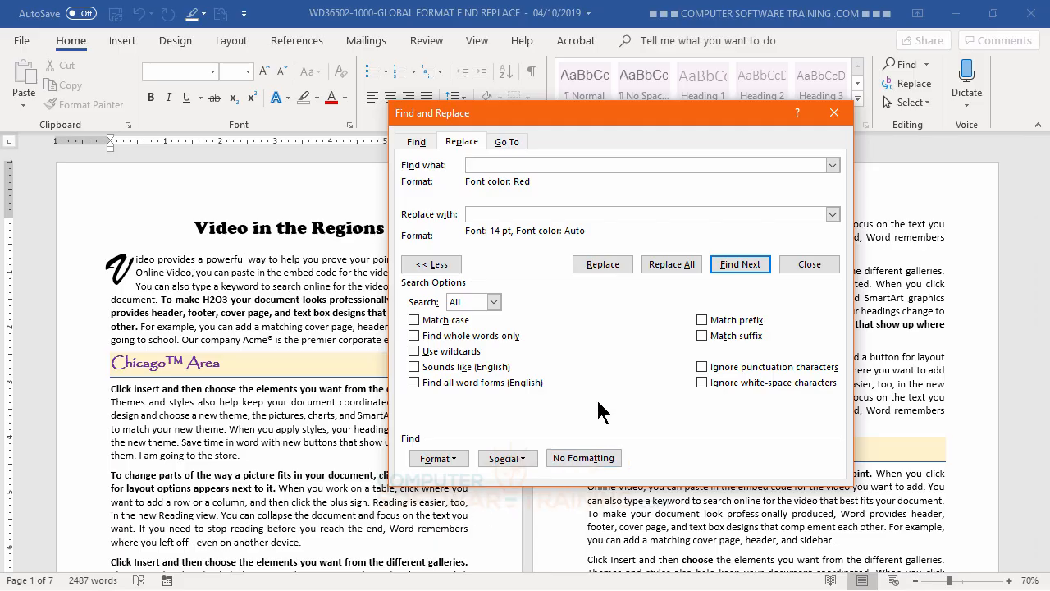
# - Clear the Find what formatting and set it to the Calibri font in Bold style
pyautogui.click(581, 454)
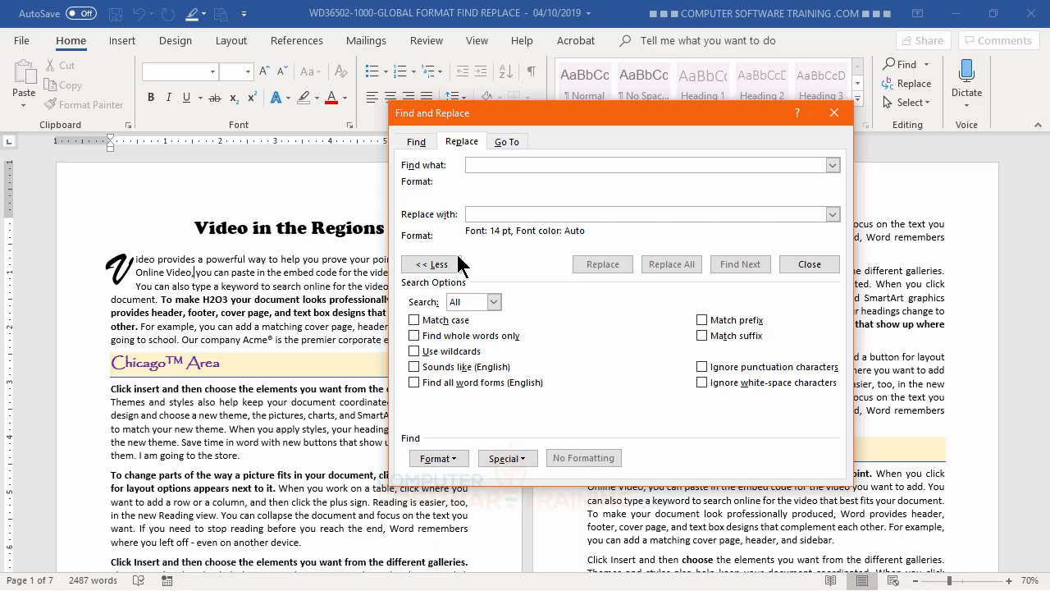
pyautogui.click(438, 452)
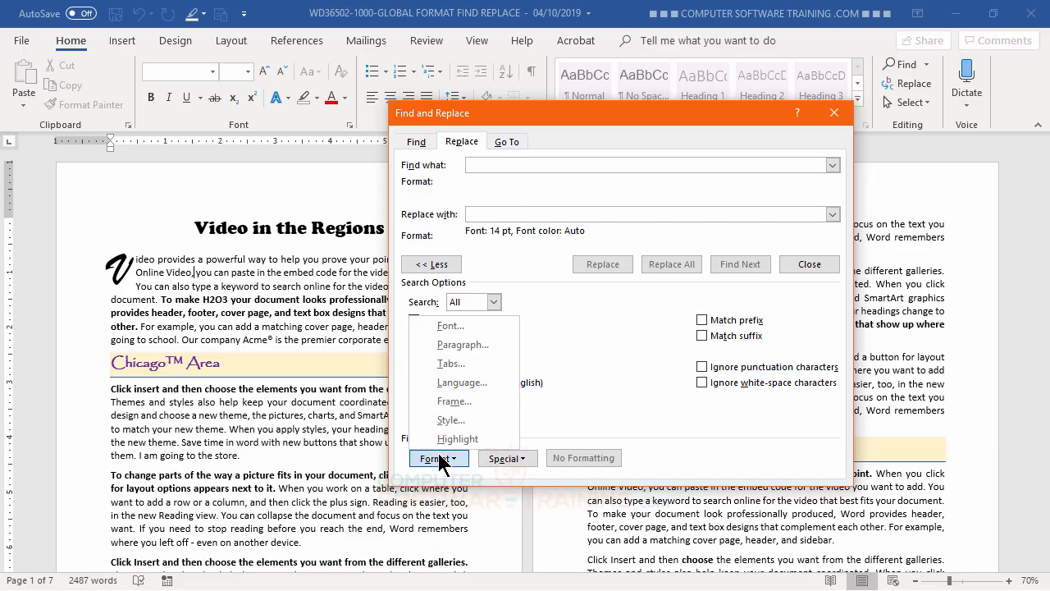
pyautogui.click(454, 331)
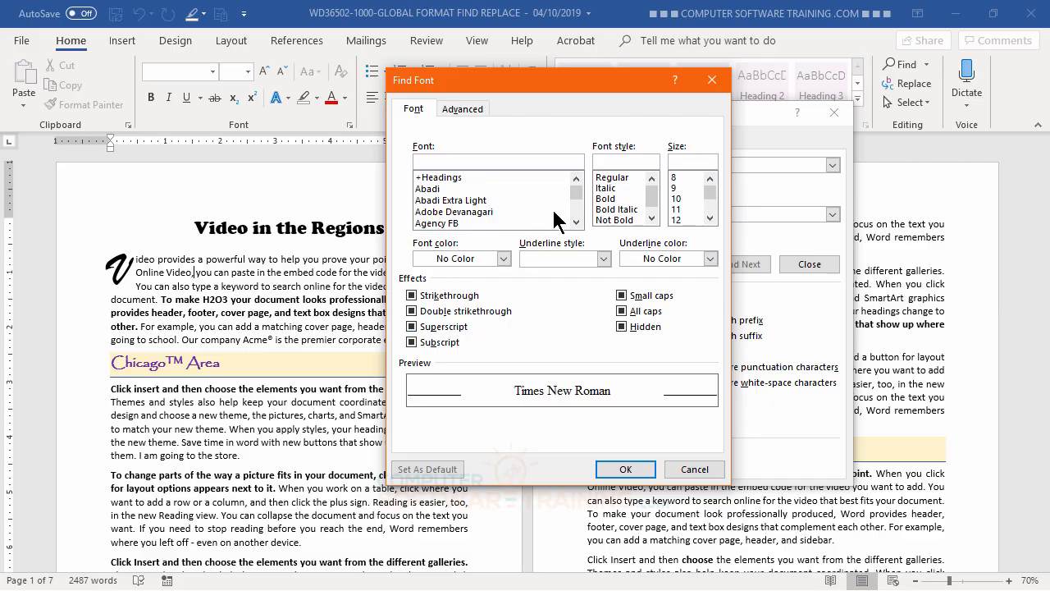
pyautogui.click(577, 222)
pyautogui.moveTo(577, 221); pyautogui.dragTo(577, 222)
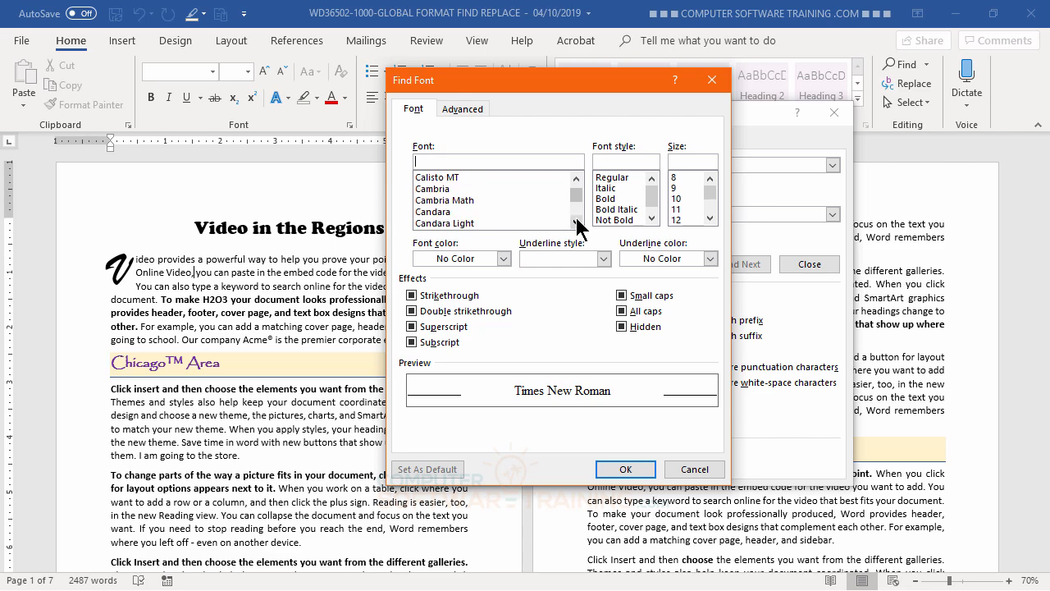
pyautogui.moveTo(577, 179); pyautogui.dragTo(576, 179)
pyautogui.click(434, 190)
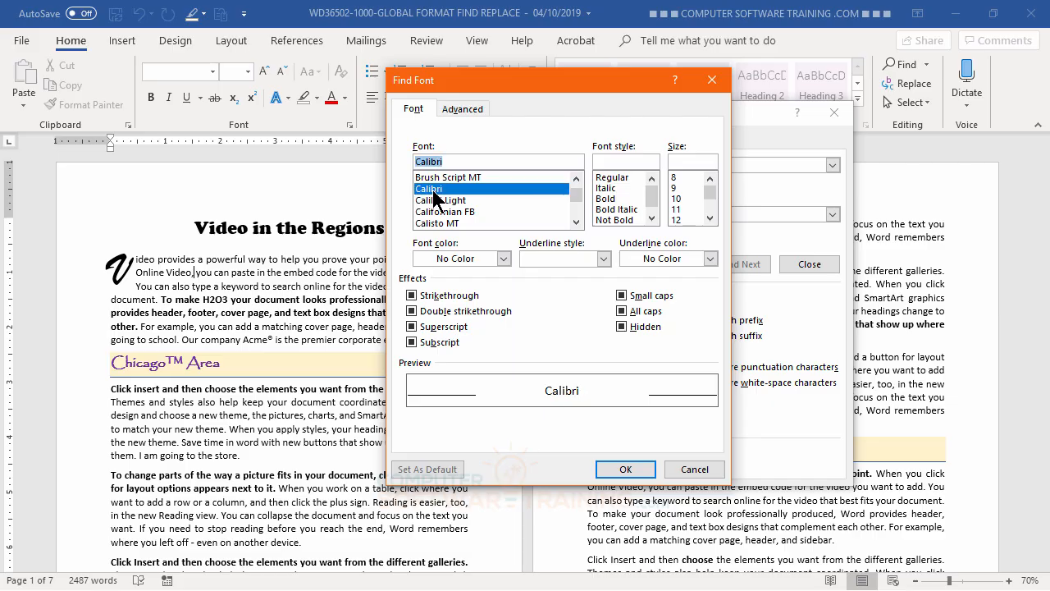
pyautogui.click(604, 199)
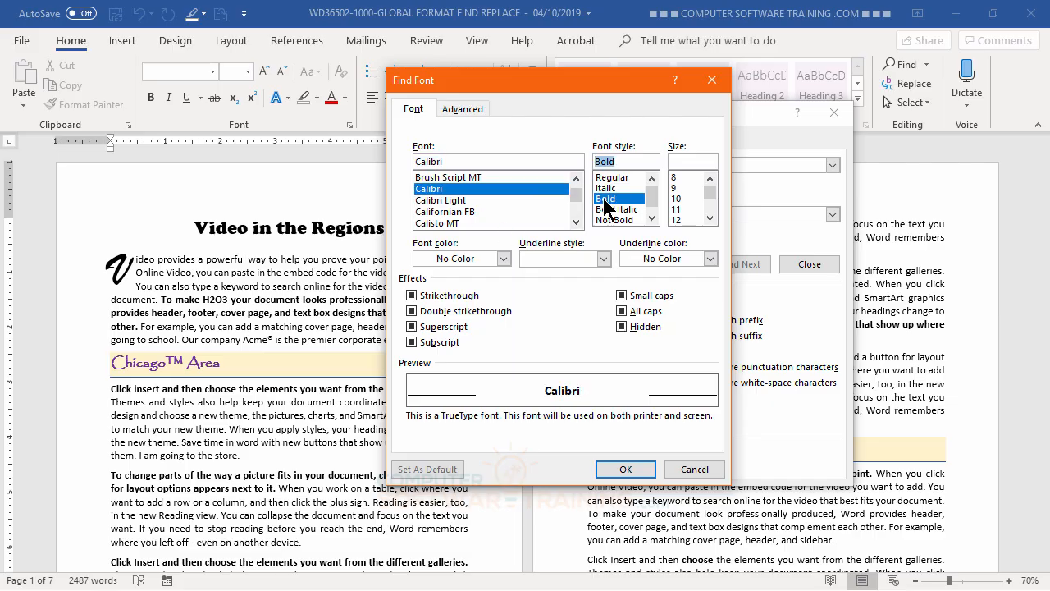
pyautogui.click(631, 470)
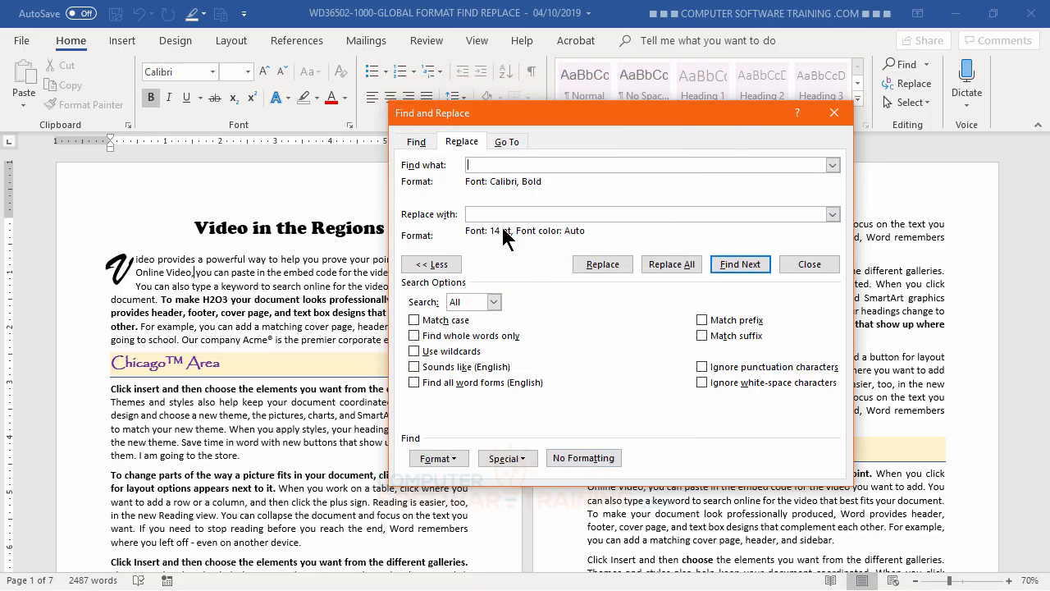
# - Clear the Replace with formatting and set it to the Calibri font in Regular style
pyautogui.click(466, 215)
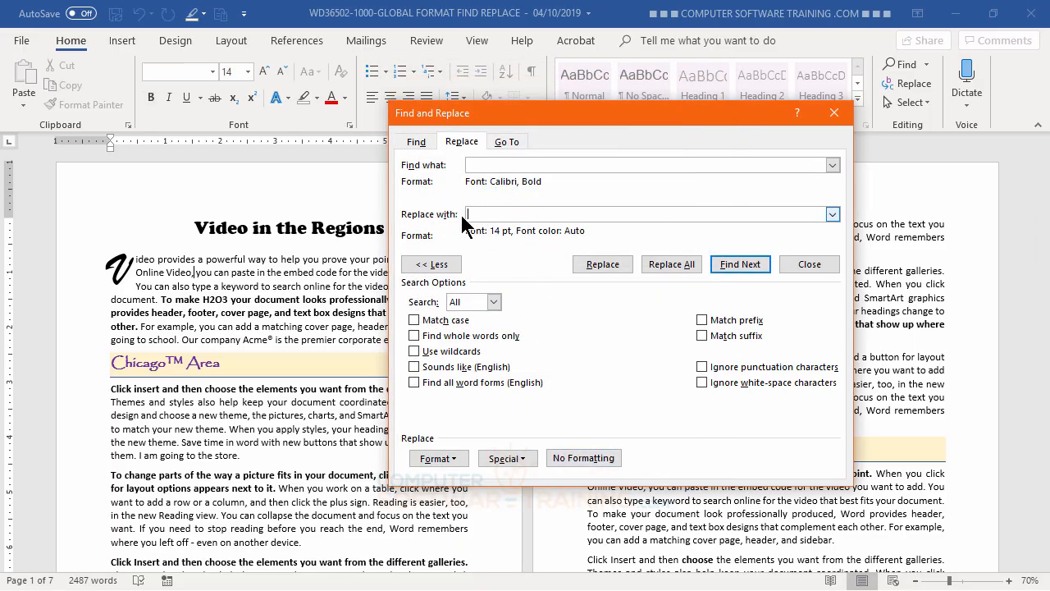
pyautogui.click(578, 462)
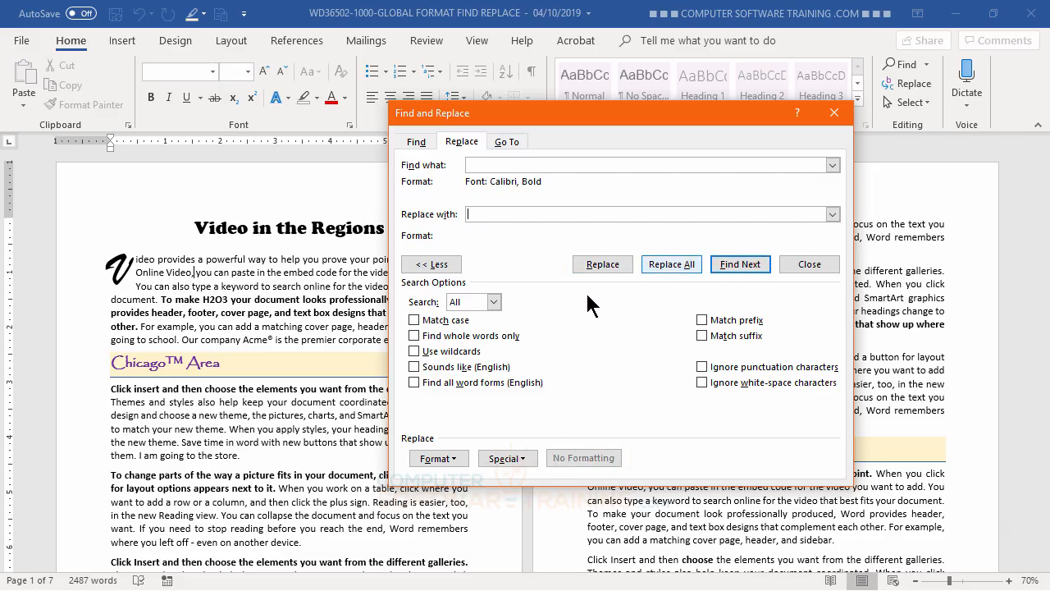
pyautogui.click(443, 458)
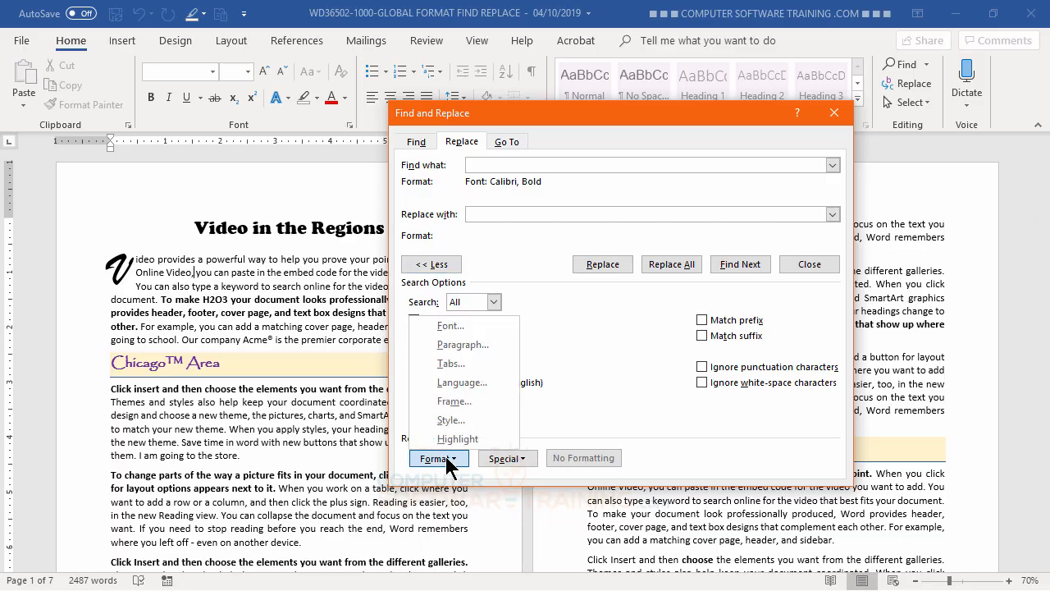
pyautogui.click(450, 325)
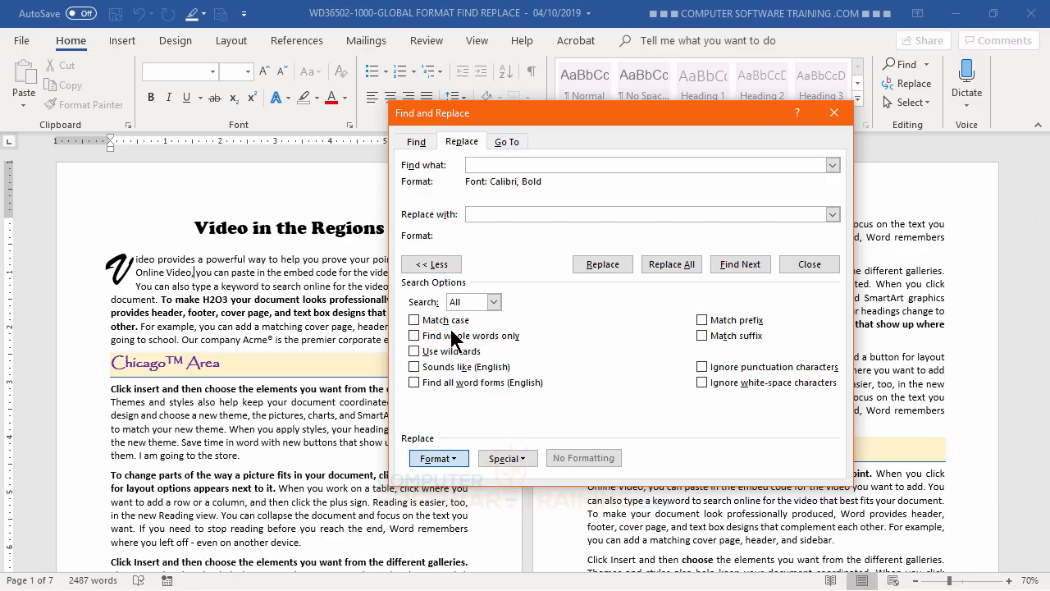
pyautogui.moveTo(577, 223); pyautogui.dragTo(578, 223)
pyautogui.click(575, 178)
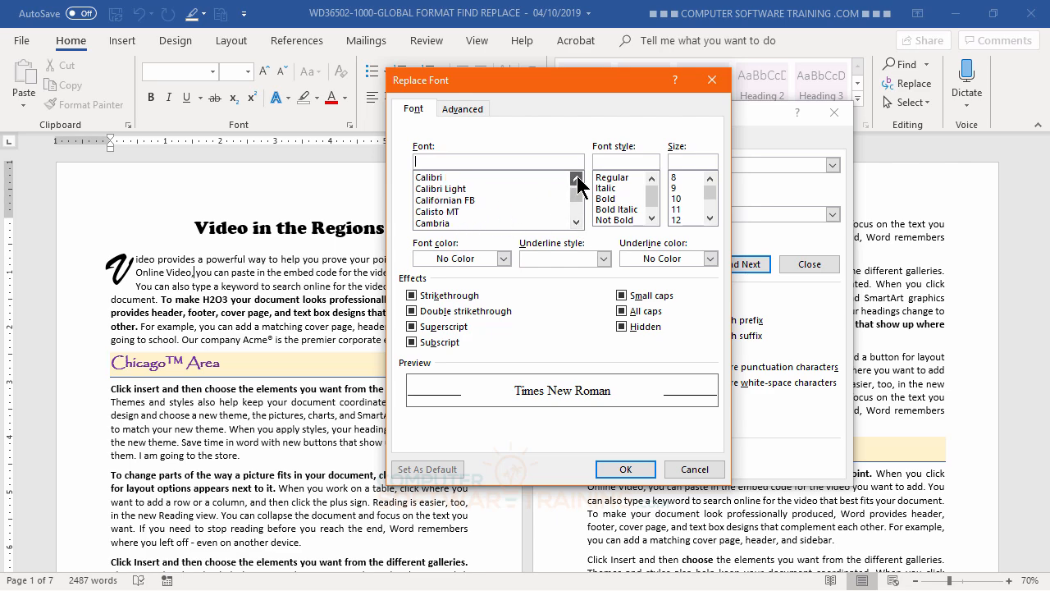
pyautogui.click(576, 178)
pyautogui.click(444, 189)
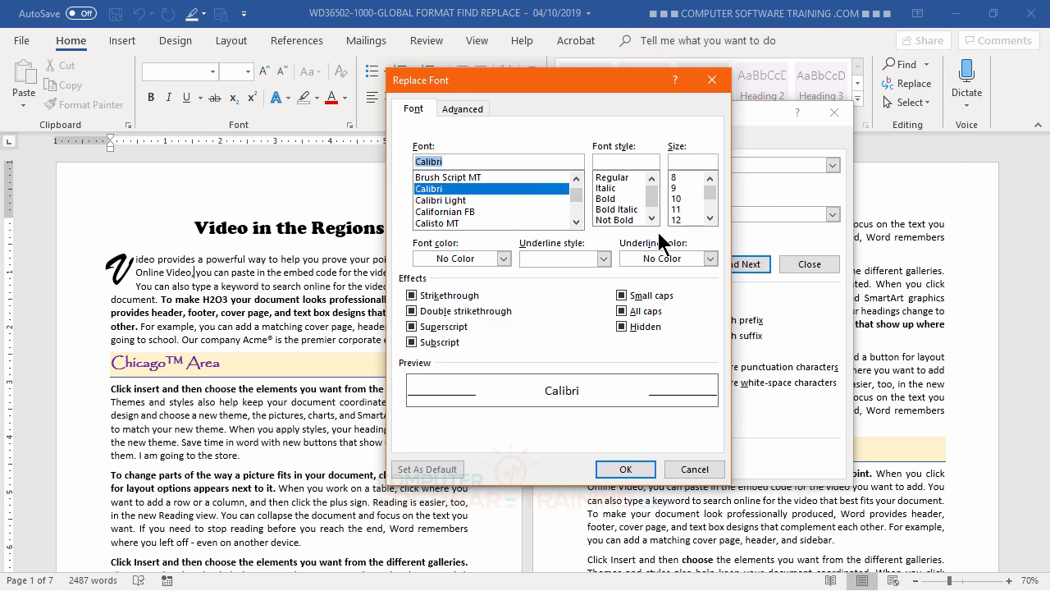
pyautogui.click(616, 176)
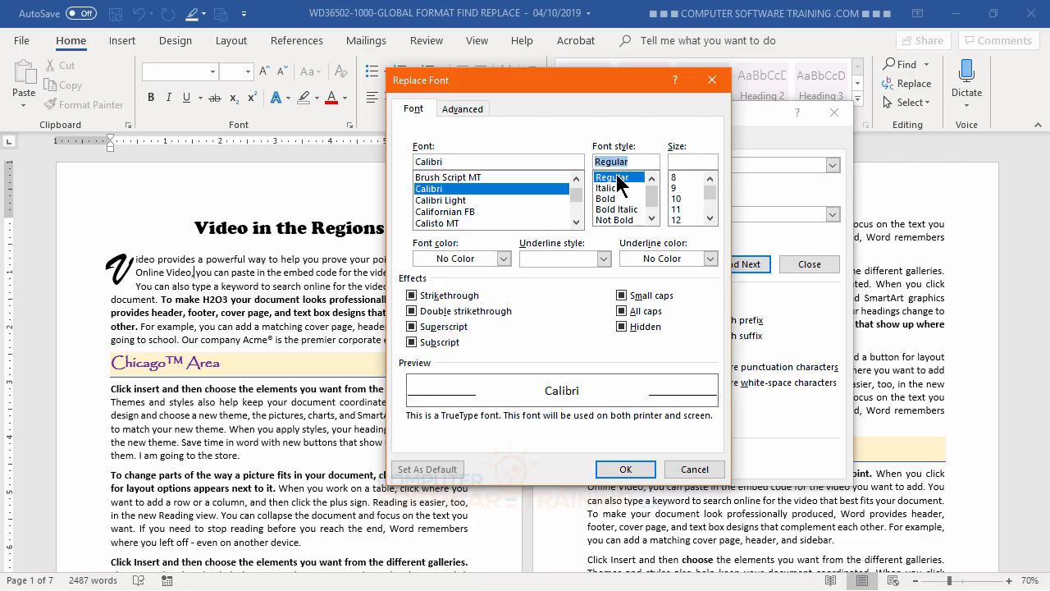
pyautogui.click(625, 469)
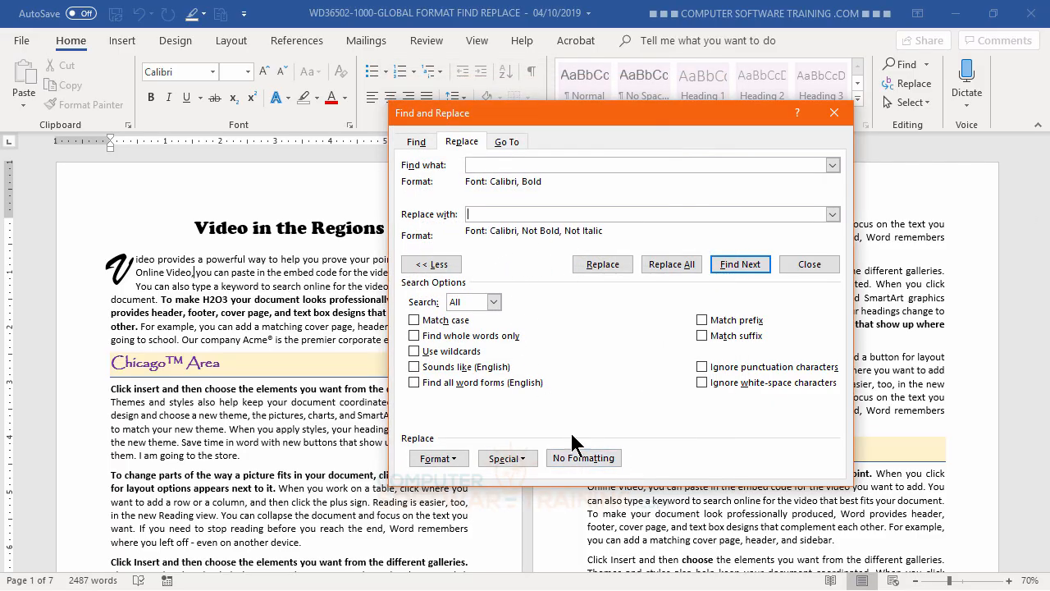
# - Replace all bold Calibri text with regular Calibri, close Find and Replace, and return to the top of the document
pyautogui.click(671, 265)
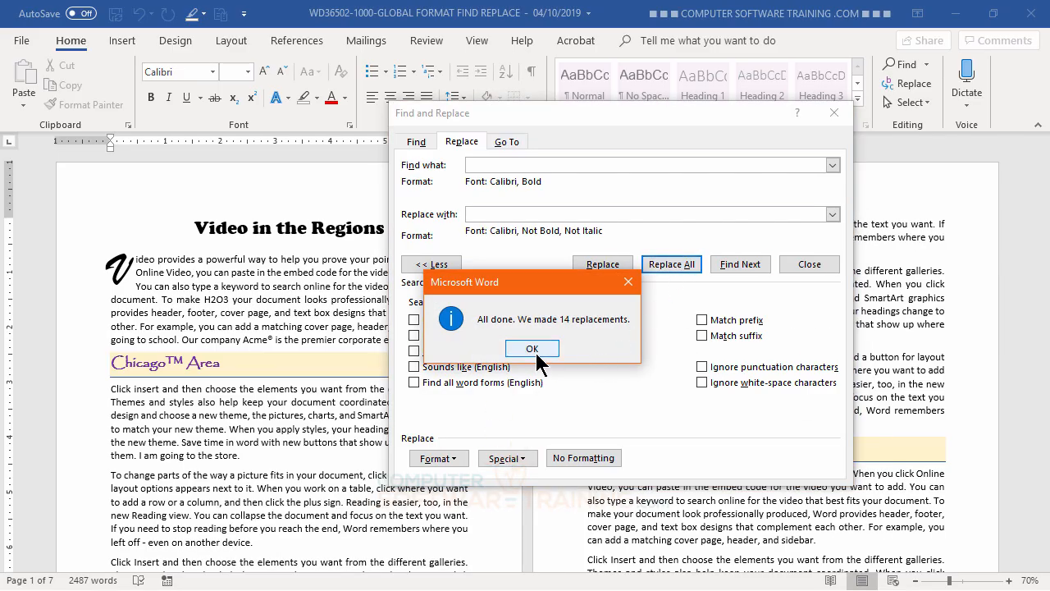
pyautogui.click(532, 349)
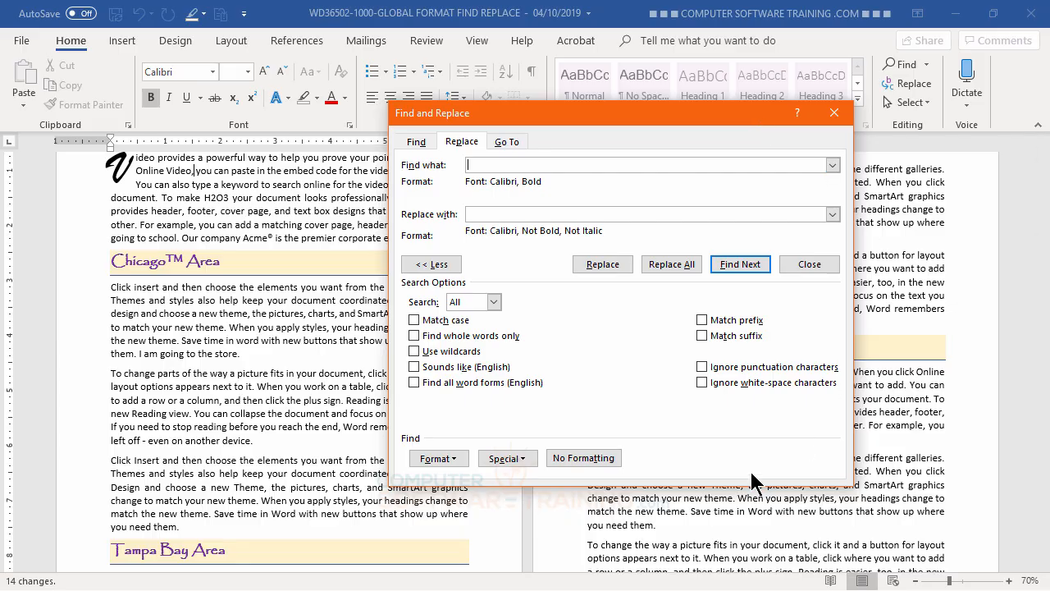
pyautogui.click(809, 264)
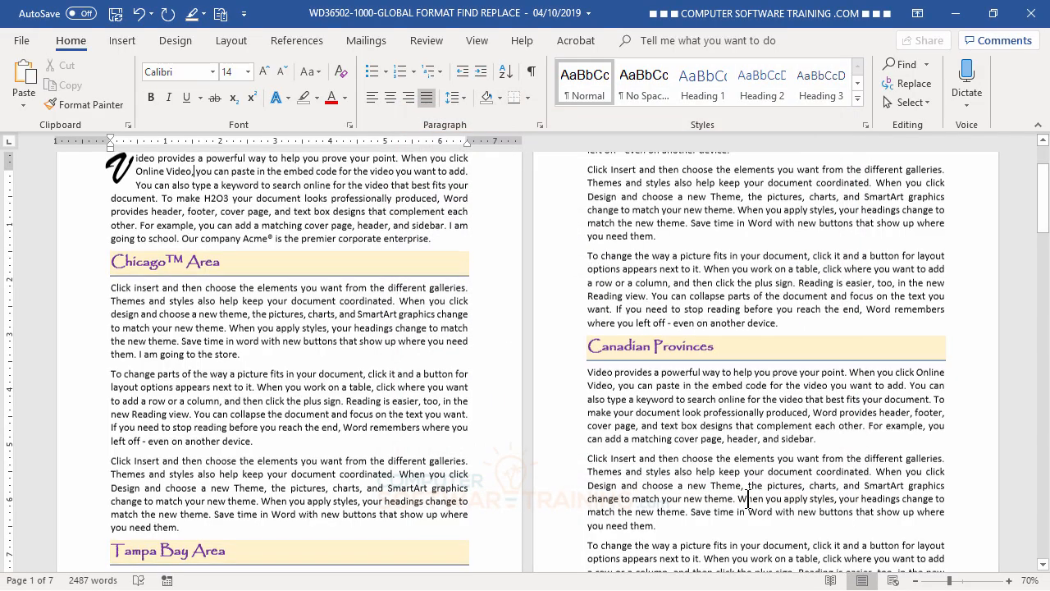
pyautogui.scroll(3, 748, 497)
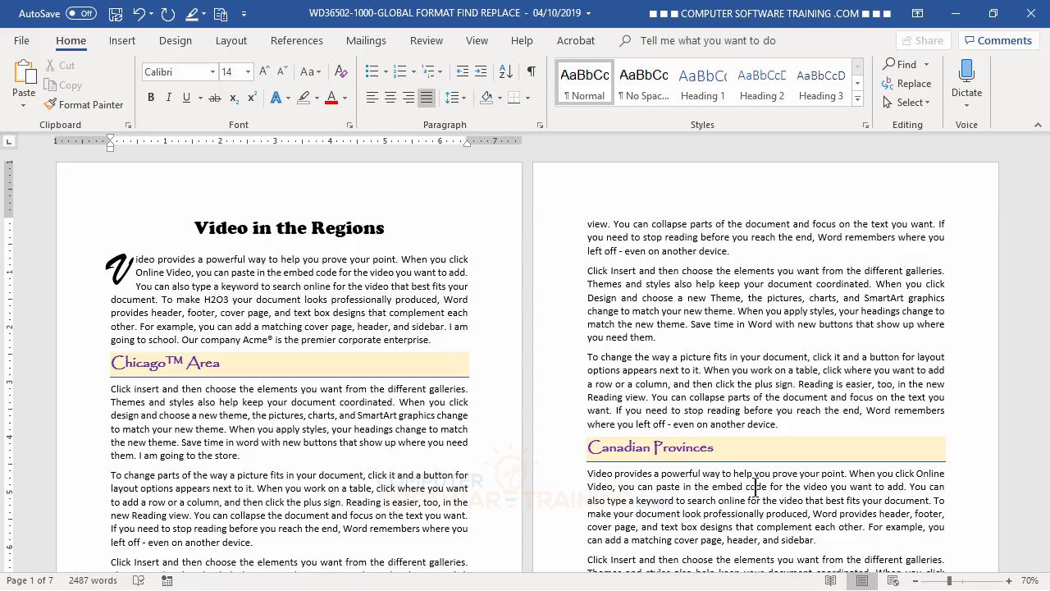
# - Review the body text across the pages and check the fonts of the document title and the Chicago Area heading
pyautogui.scroll(-12, 449, 387)
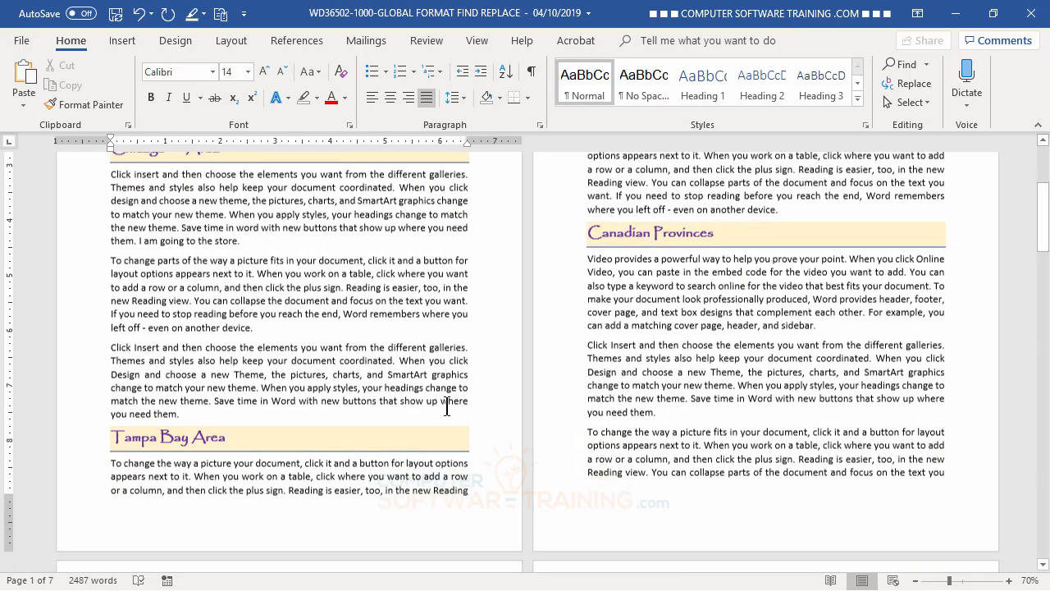
pyautogui.scroll(-15, 446, 405)
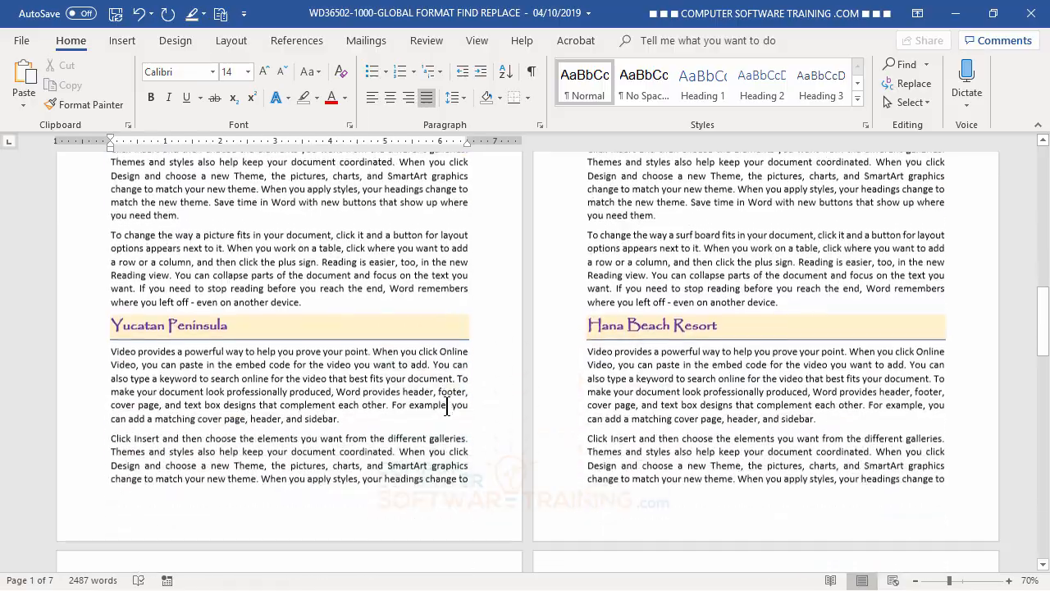
pyautogui.scroll(20, 446, 405)
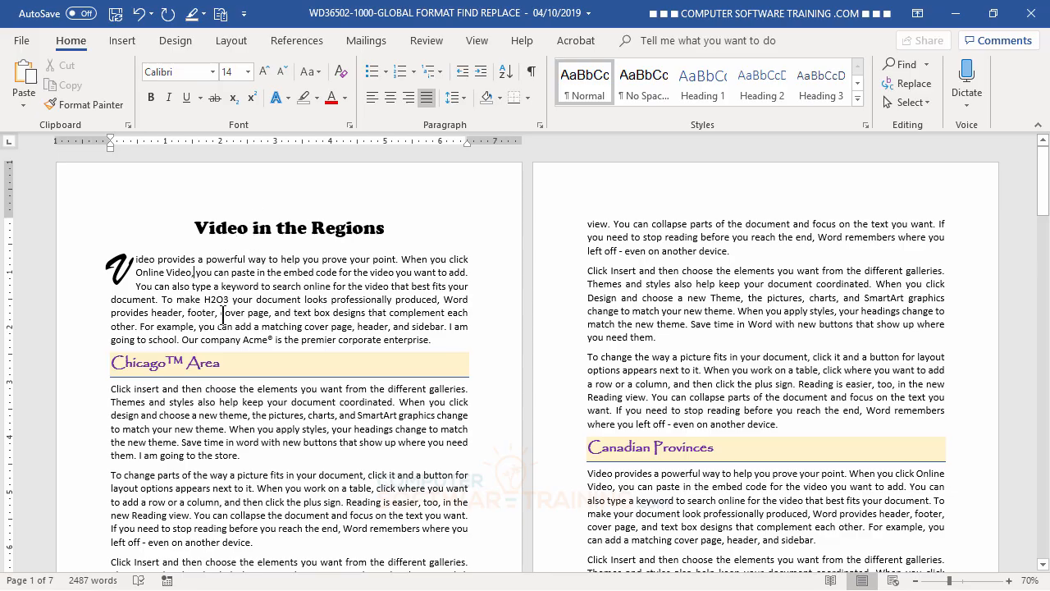
pyautogui.click(248, 228)
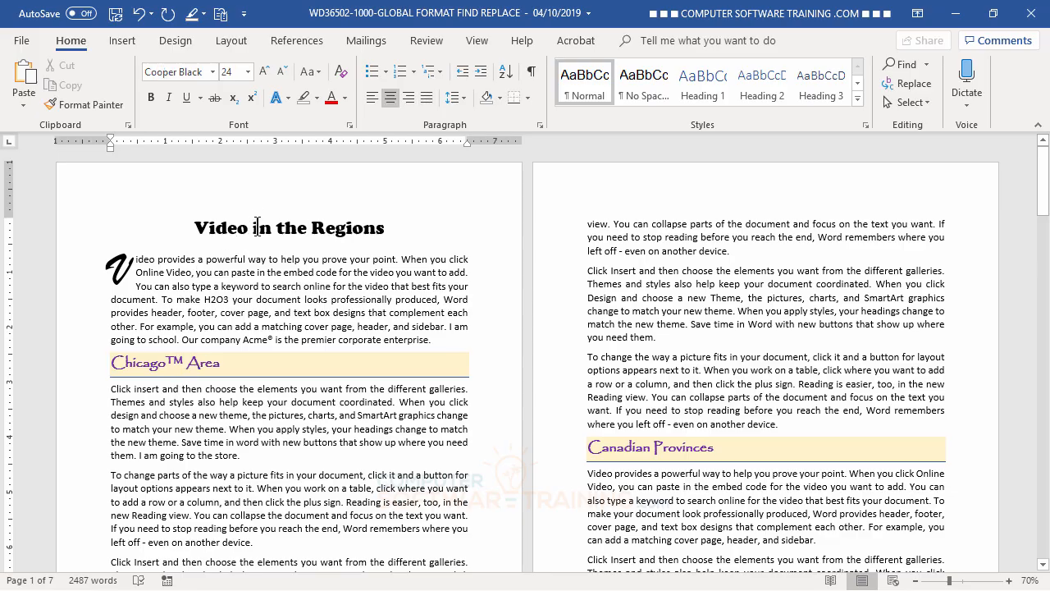
pyautogui.click(153, 363)
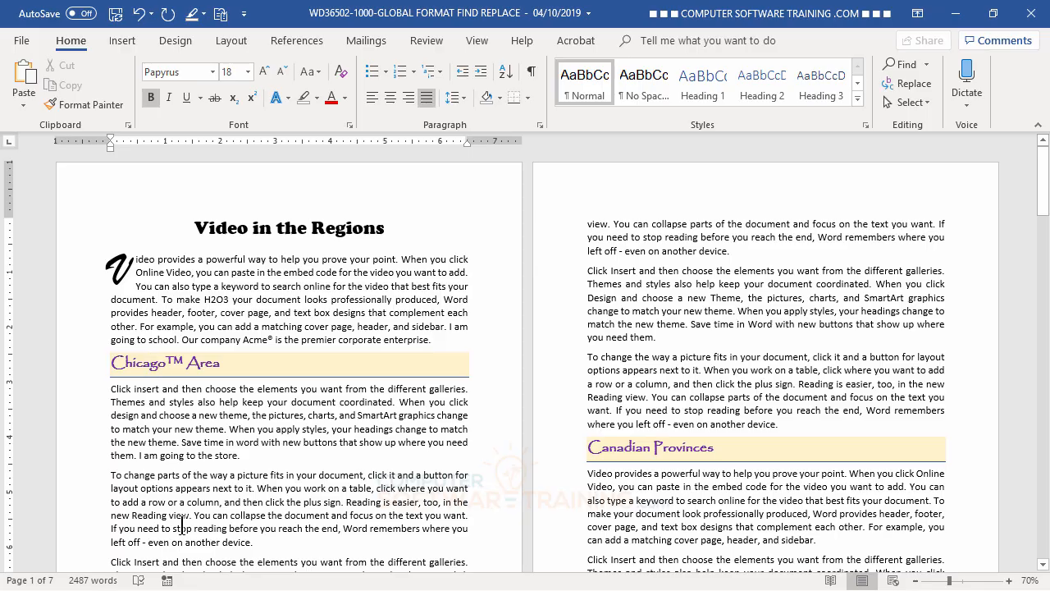
# - Check the body text font in the first paragraph, open Find and Replace, and clear the Find what formatting
pyautogui.click(176, 300)
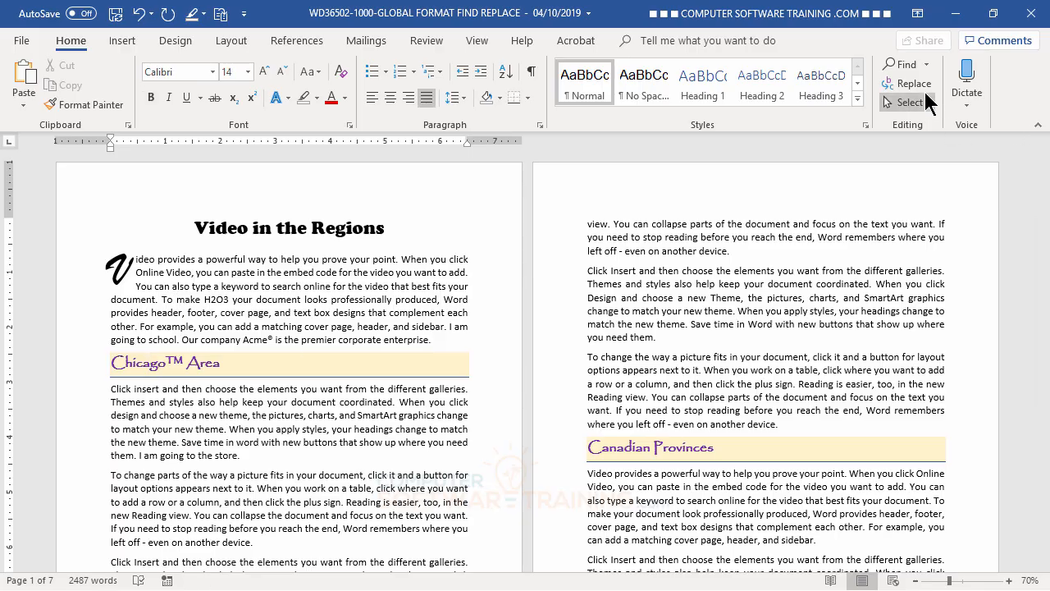
pyautogui.click(909, 85)
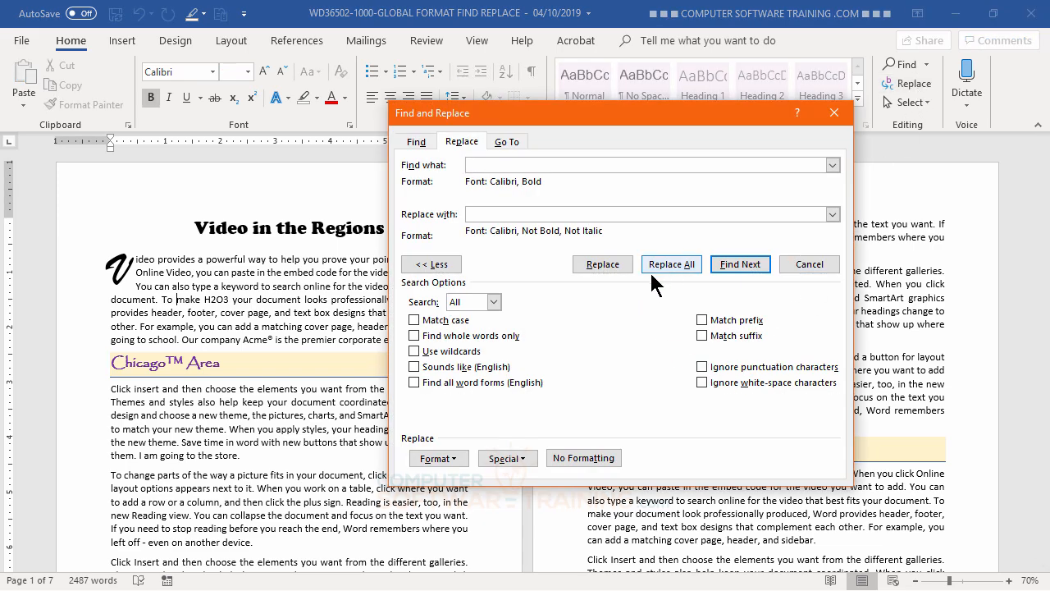
pyautogui.click(484, 166)
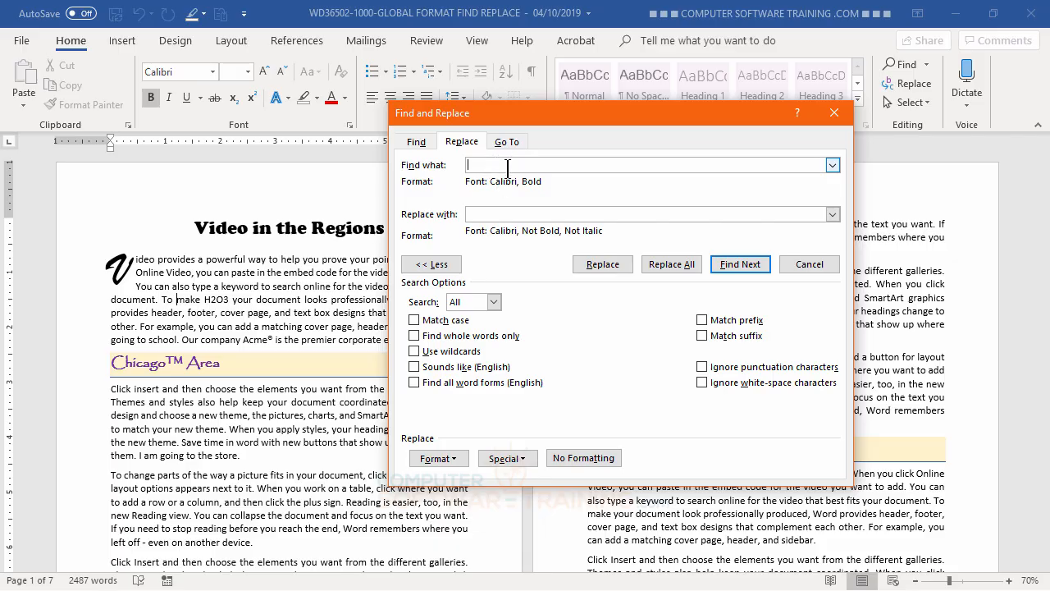
pyautogui.click(585, 459)
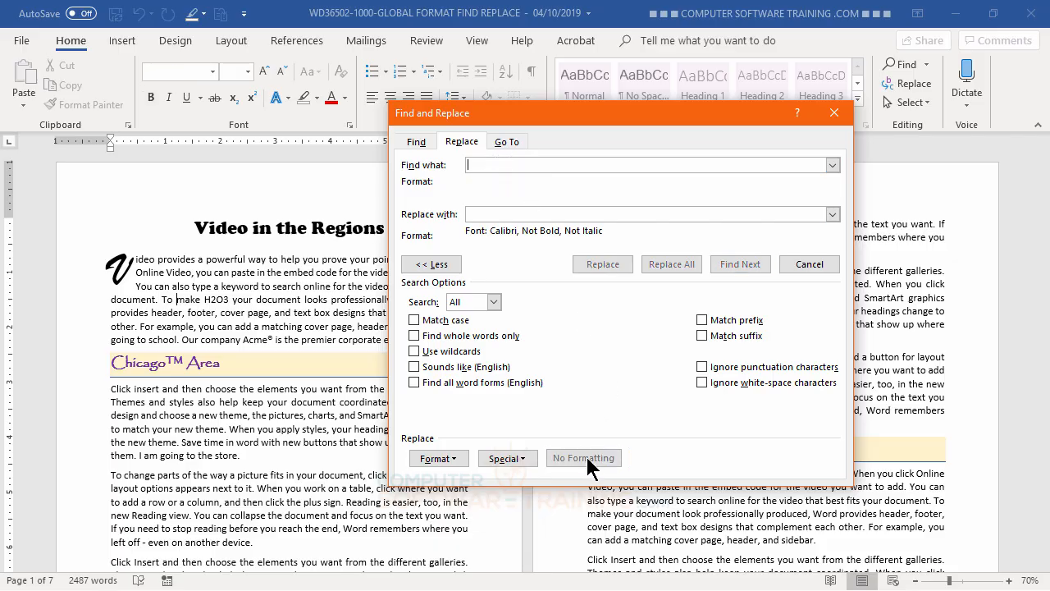
# - Set the Find what formatting to the Papyrus font
pyautogui.click(453, 461)
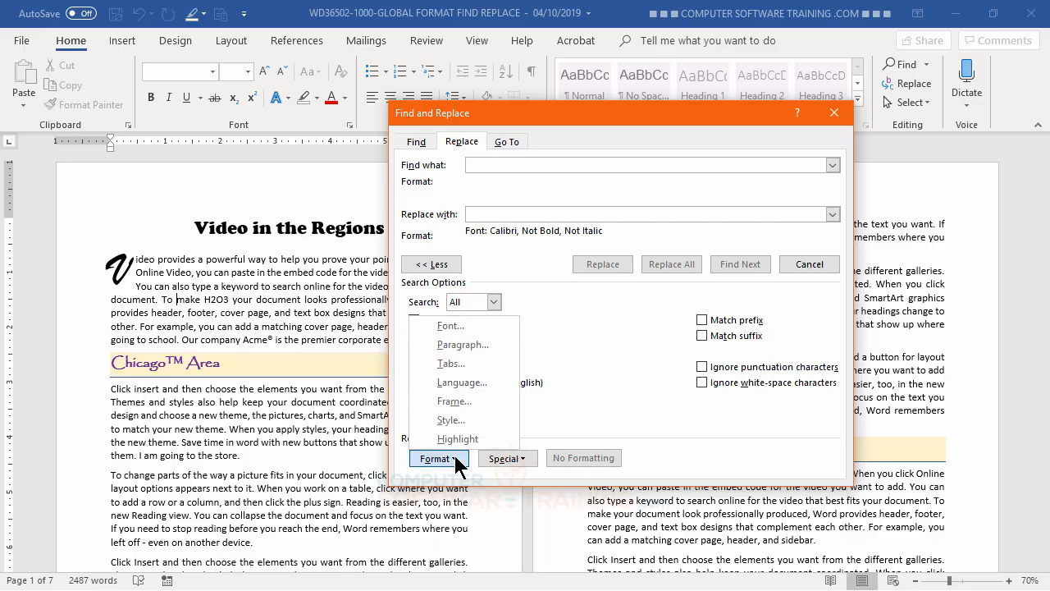
pyautogui.click(456, 324)
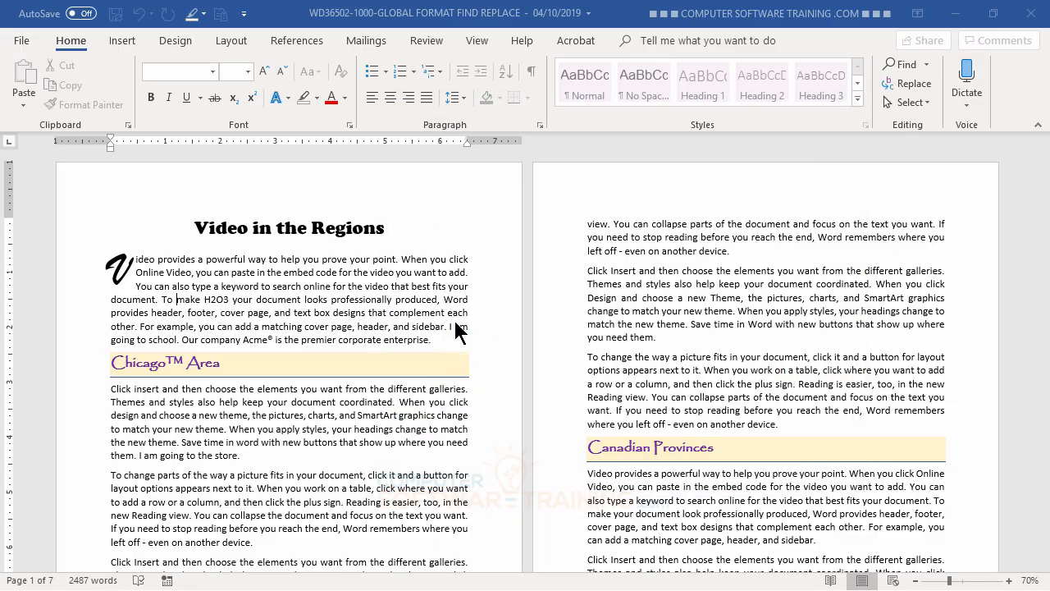
pyautogui.click(577, 222)
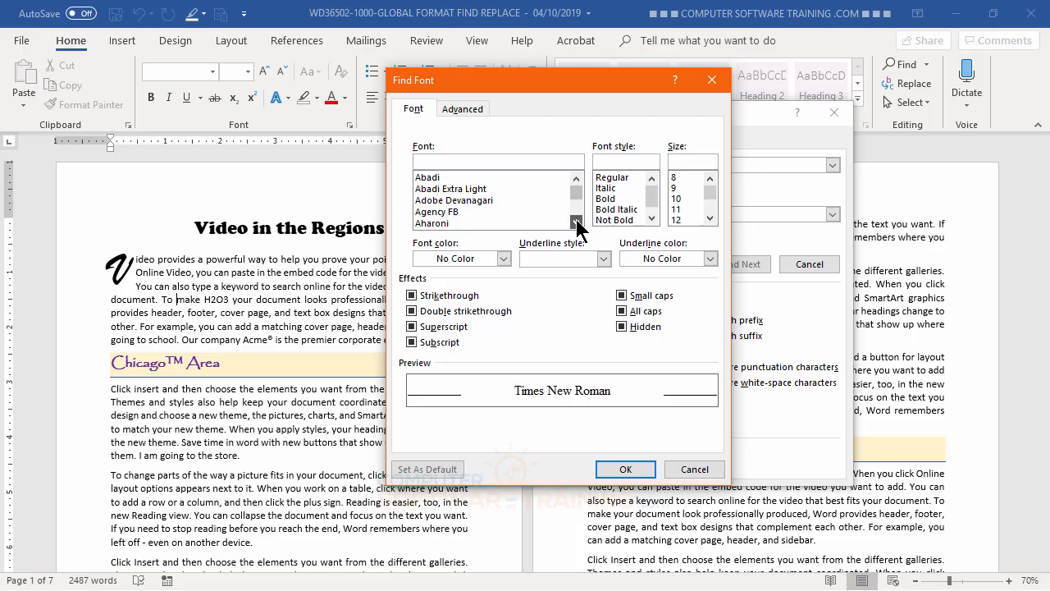
pyautogui.click(577, 221)
pyautogui.moveTo(576, 194); pyautogui.dragTo(576, 201)
pyautogui.click(577, 222)
pyautogui.write('p')
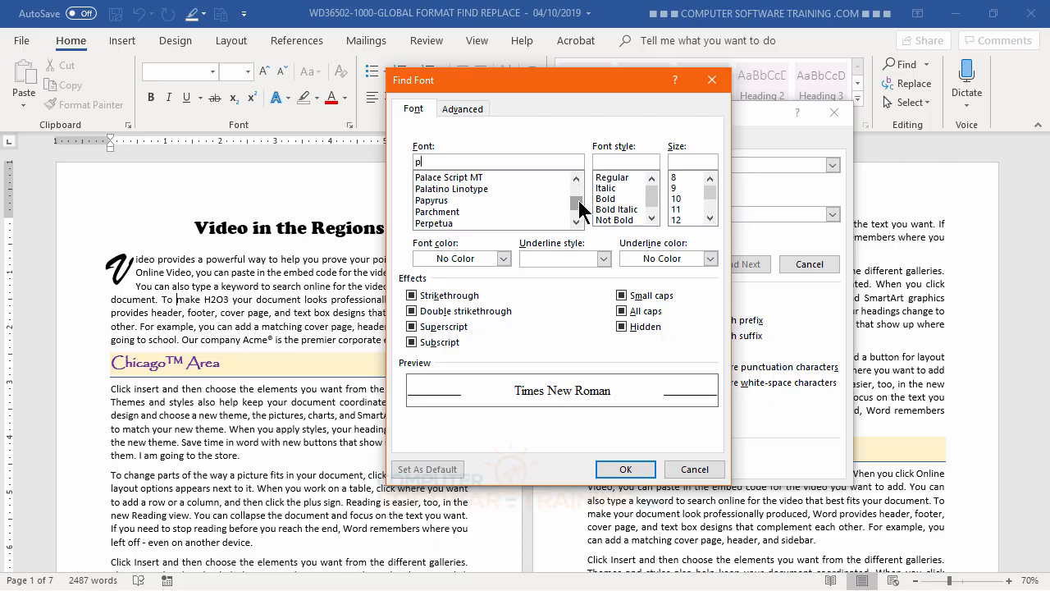
pyautogui.click(447, 201)
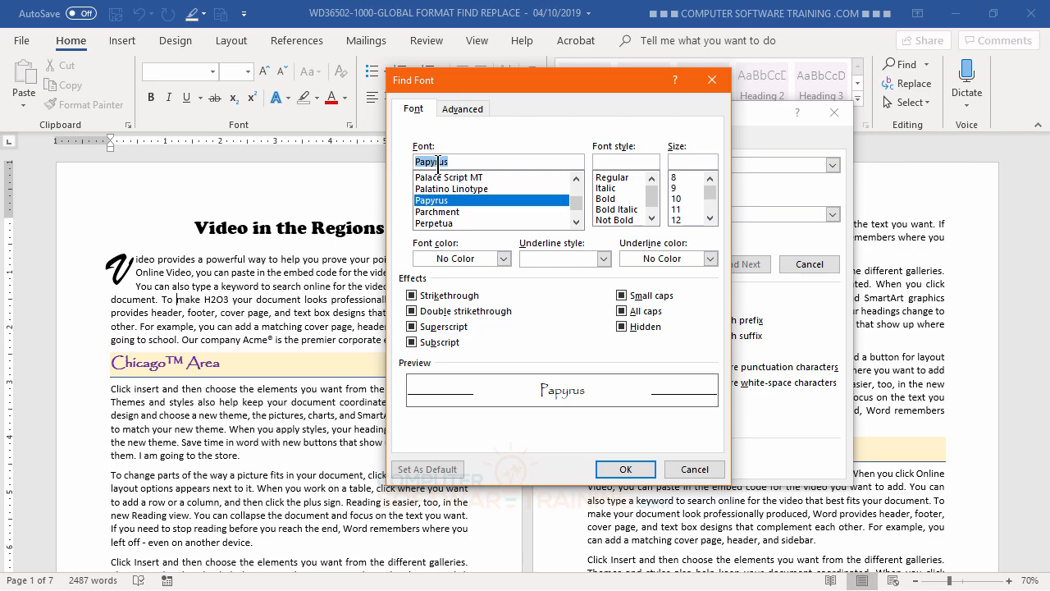
pyautogui.click(625, 469)
# - Clear the Replace with formatting and set it to Arial Black, Regular style, in the darkest green Accent 6 theme color
pyautogui.click(495, 215)
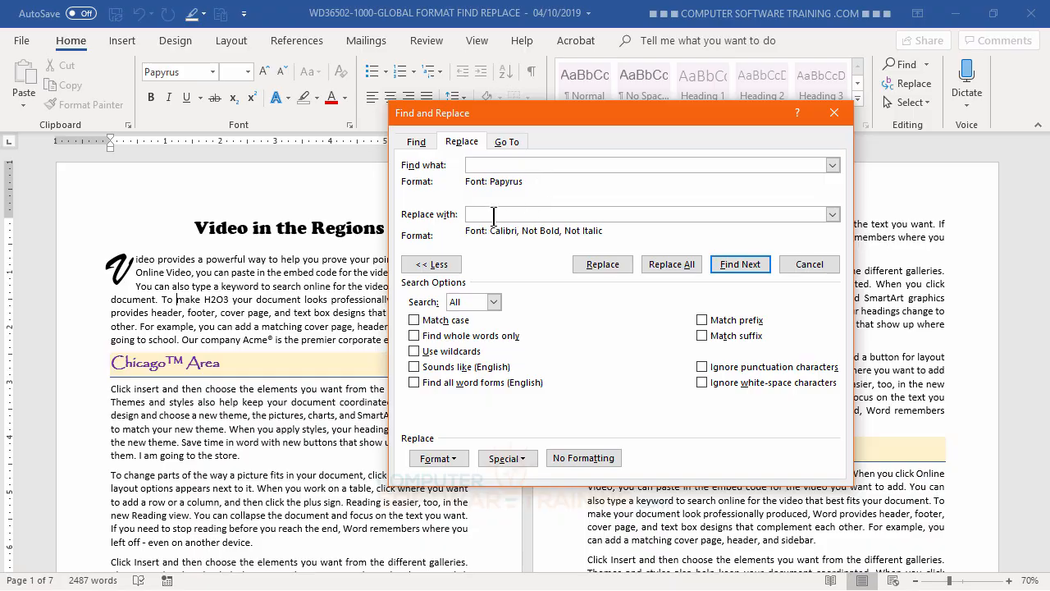
pyautogui.click(584, 459)
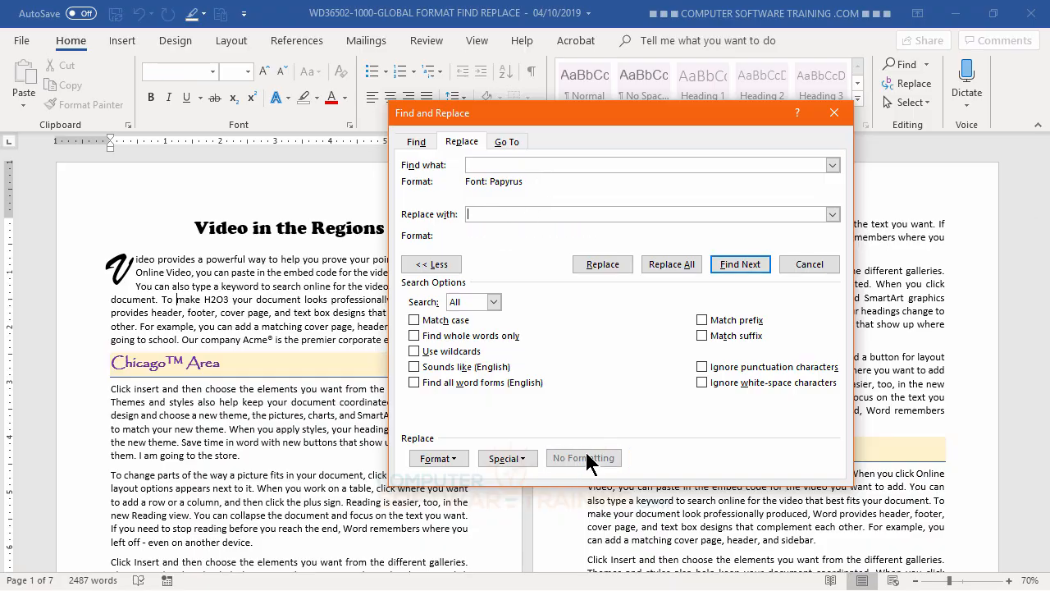
pyautogui.click(449, 460)
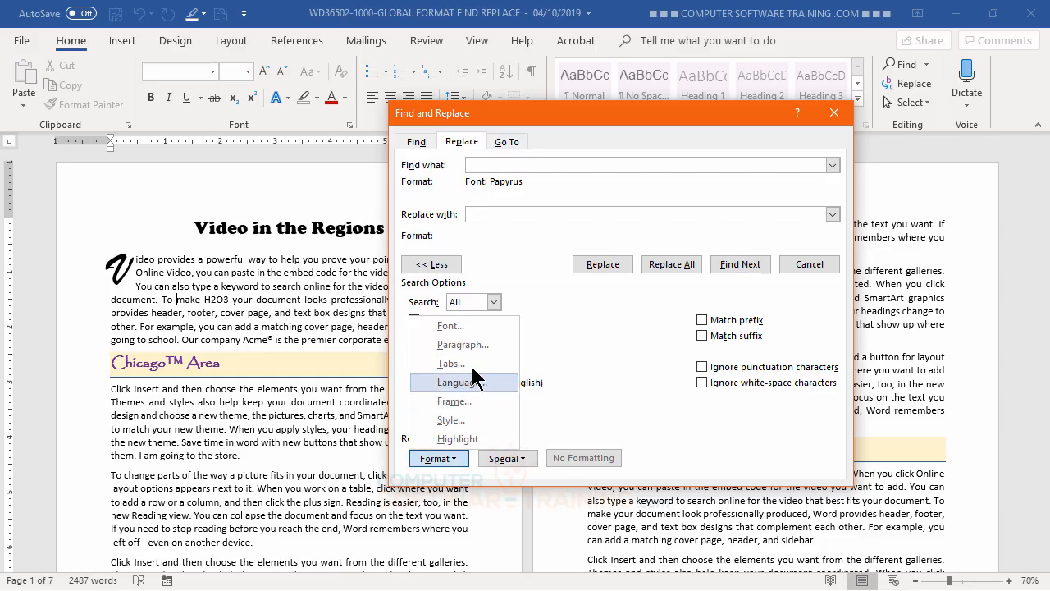
pyautogui.click(465, 327)
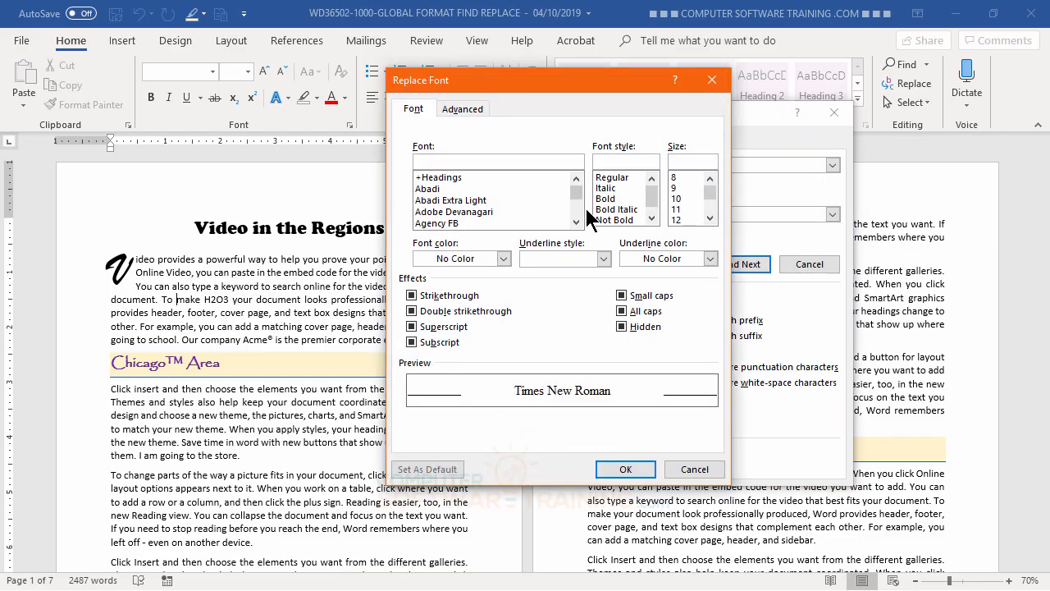
pyautogui.moveTo(576, 221); pyautogui.dragTo(576, 222)
pyautogui.click(448, 201)
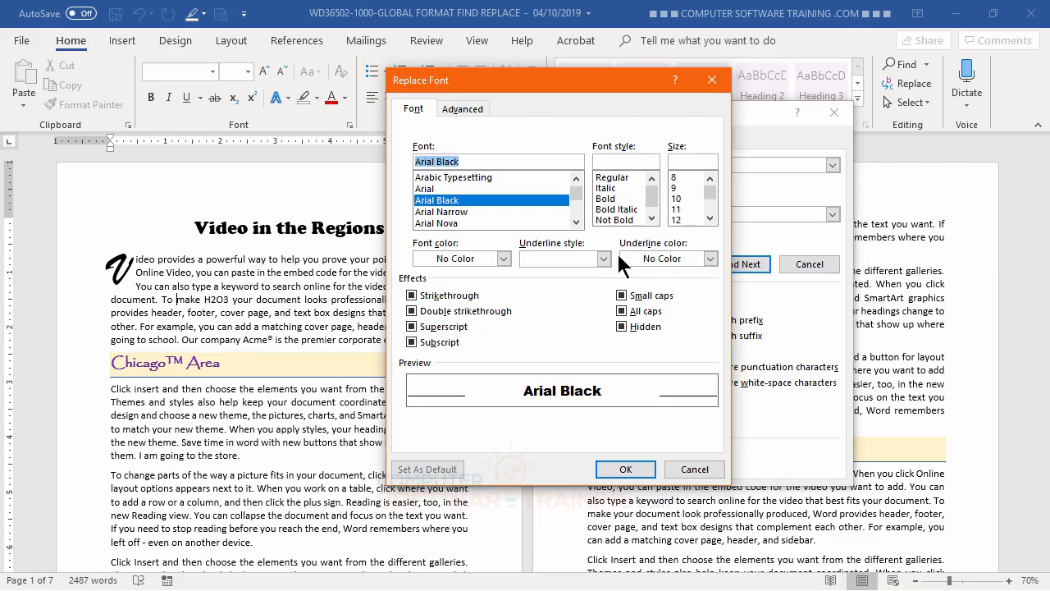
pyautogui.click(615, 179)
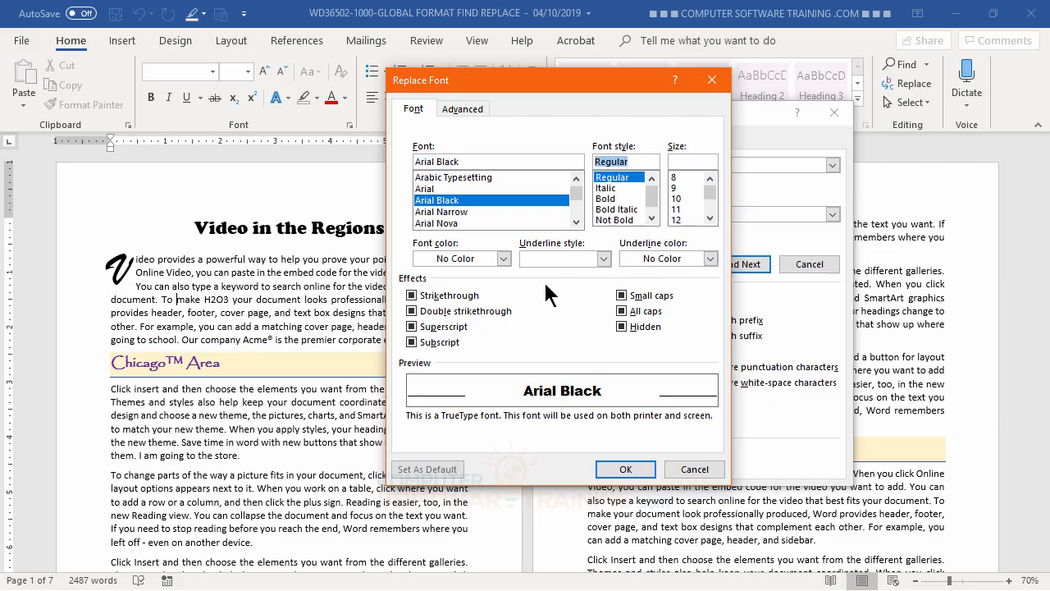
pyautogui.click(504, 259)
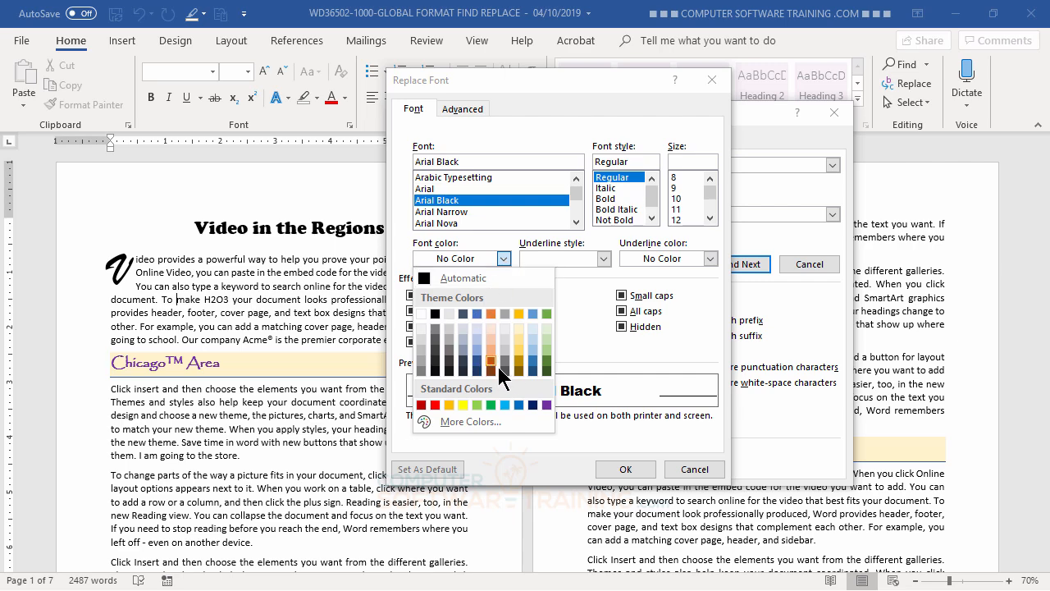
pyautogui.click(546, 372)
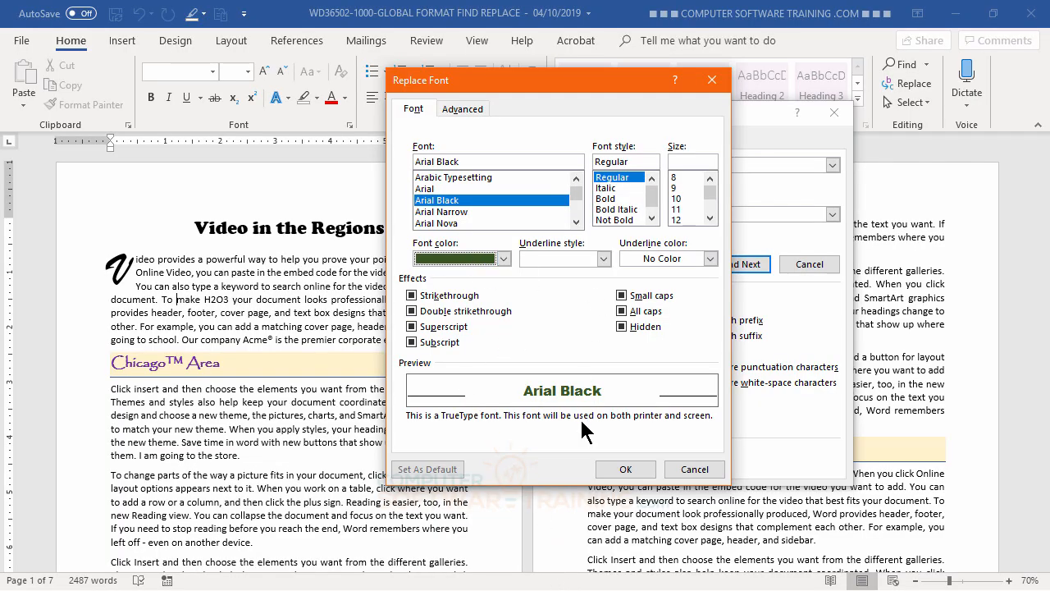
pyautogui.click(625, 471)
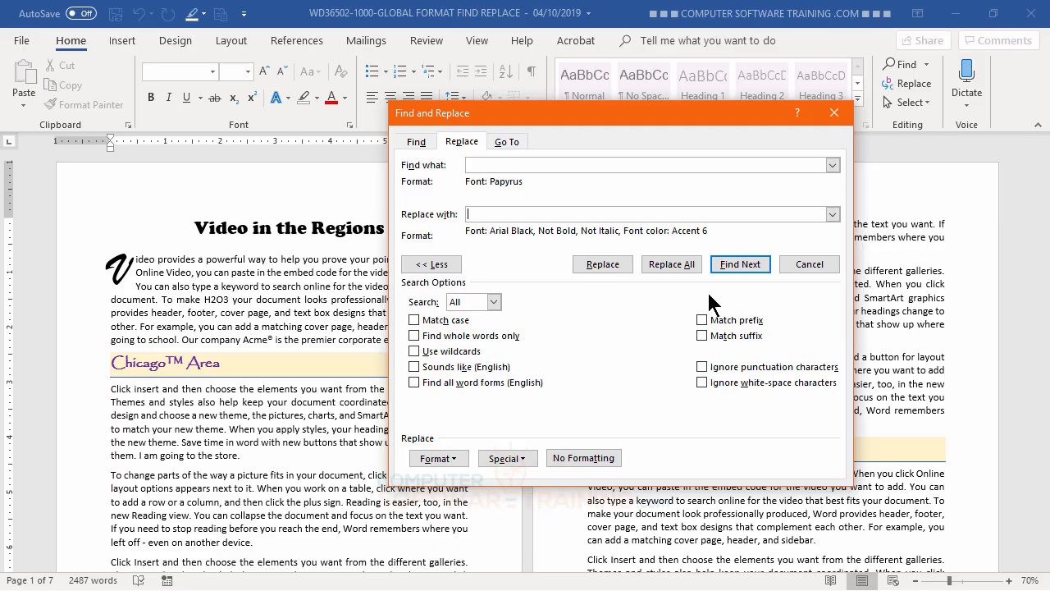
# - Replace all Papyrus text with the dark green Arial Black formatting and close Find and Replace
pyautogui.click(671, 263)
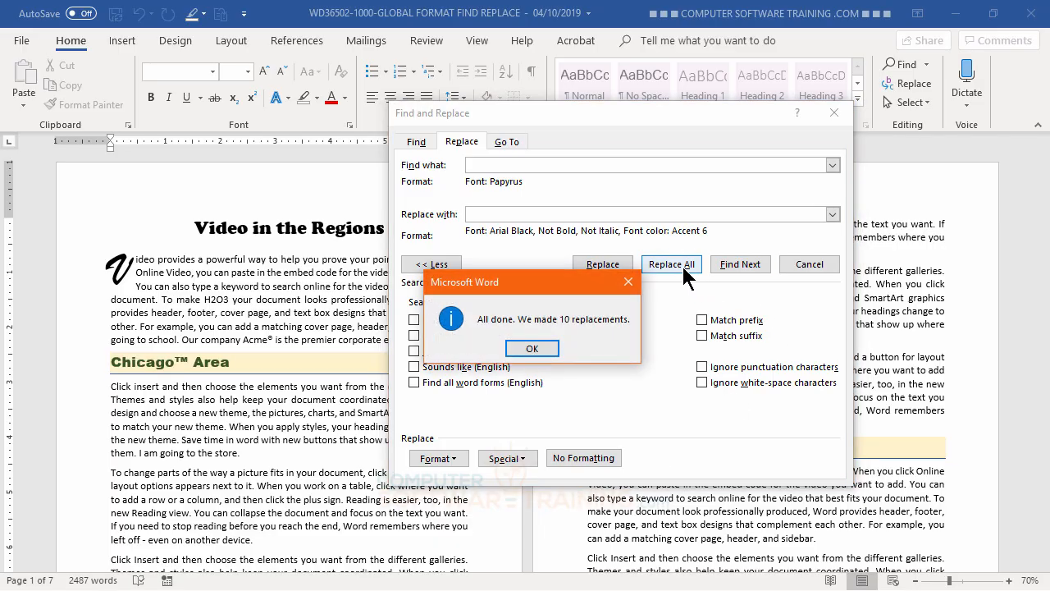
pyautogui.click(532, 350)
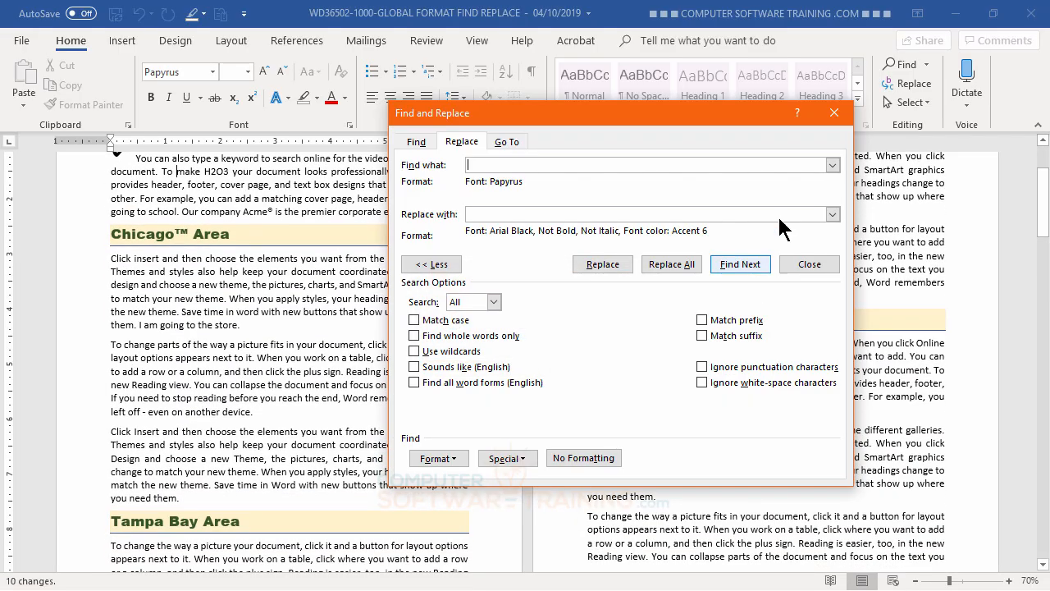
pyautogui.click(832, 113)
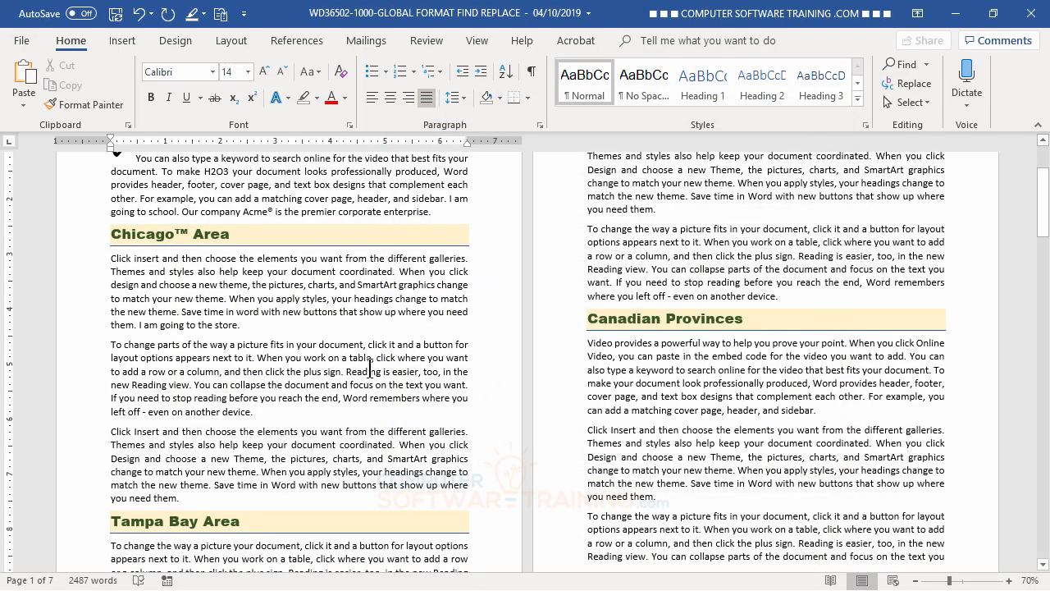
# - Review the region headings across the document's pages to check their font and color
pyautogui.scroll(3, 374, 370)
pyautogui.scroll(-5, 374, 369)
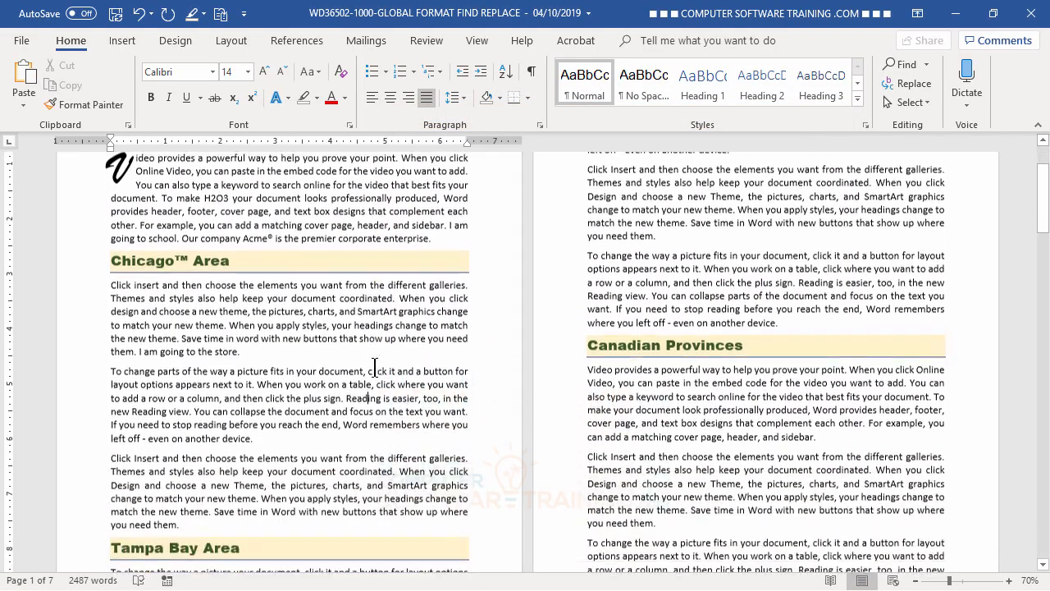
pyautogui.scroll(-15, 374, 371)
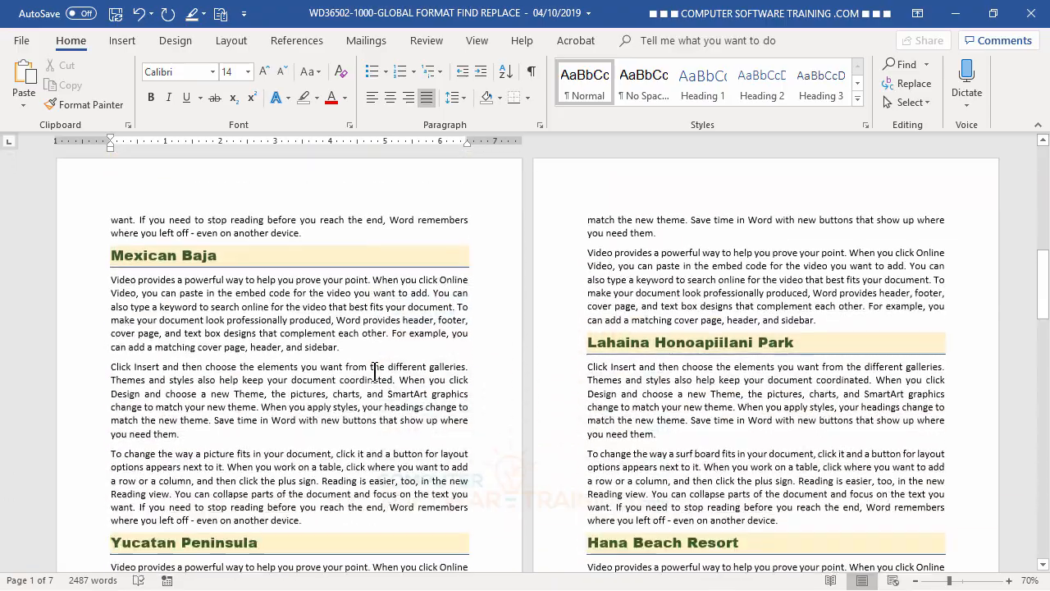
pyautogui.scroll(-10, 374, 372)
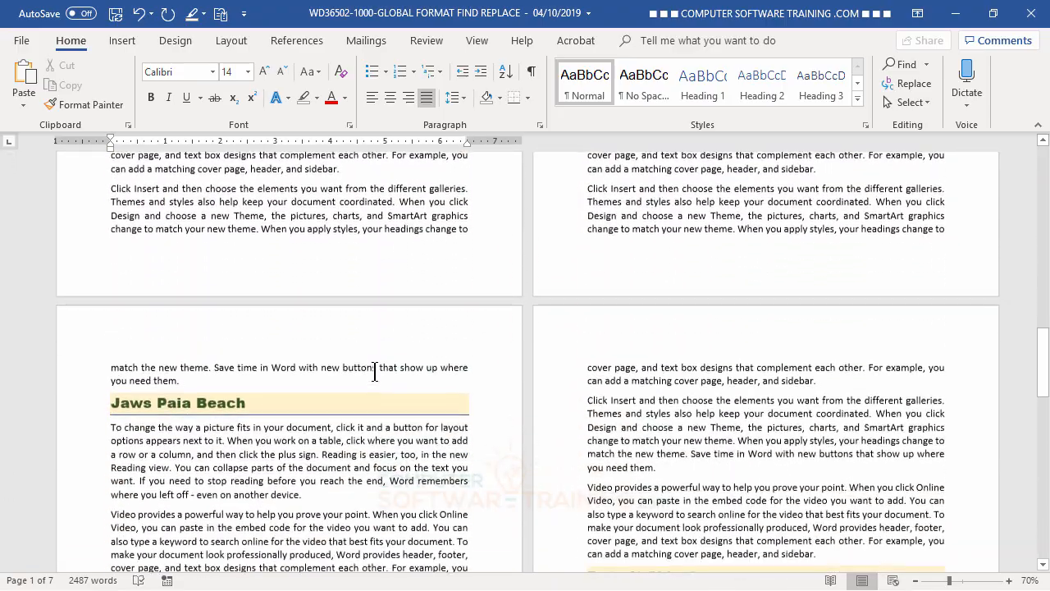
pyautogui.scroll(-2, 374, 372)
pyautogui.scroll(5, 374, 371)
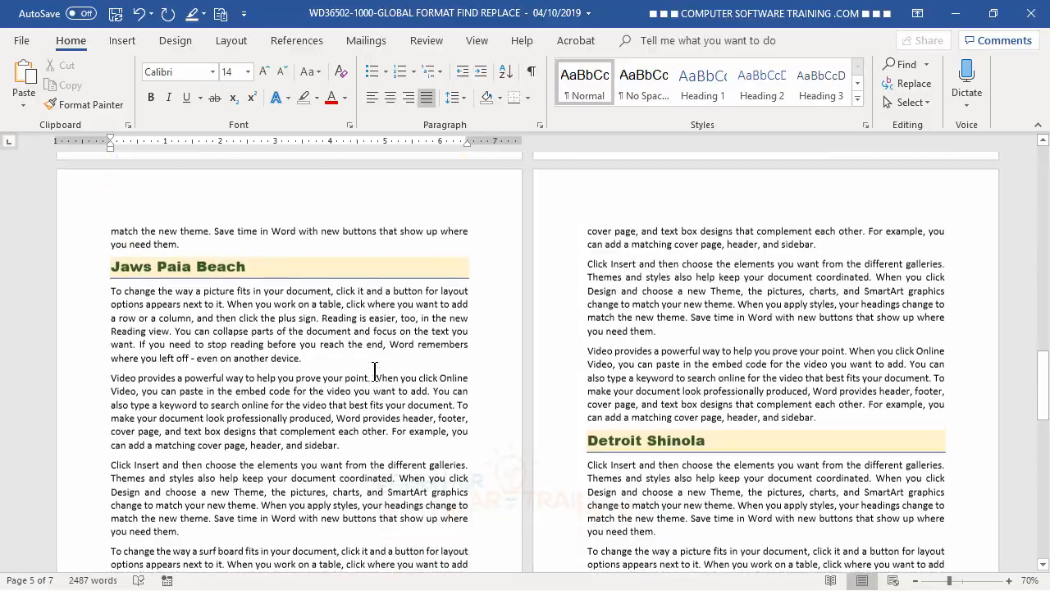
pyautogui.scroll(10, 374, 371)
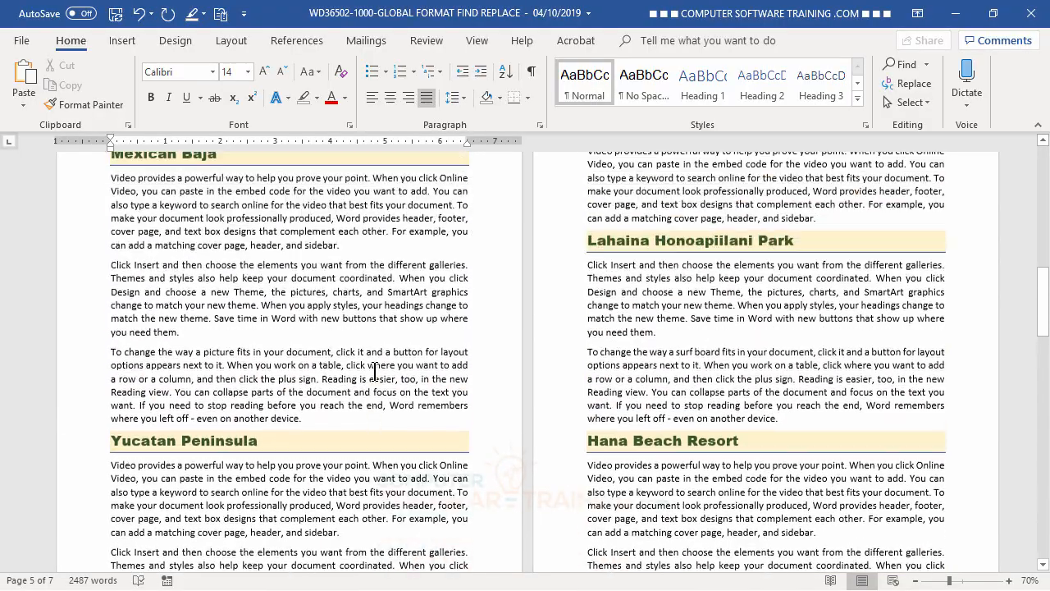
pyautogui.scroll(10, 374, 372)
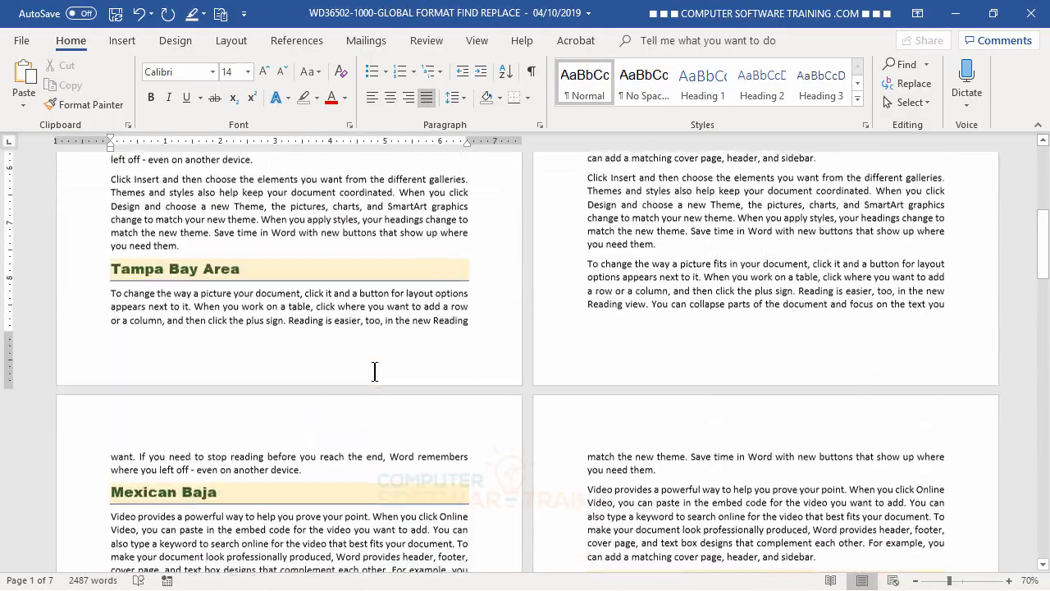
pyautogui.scroll(10, 374, 371)
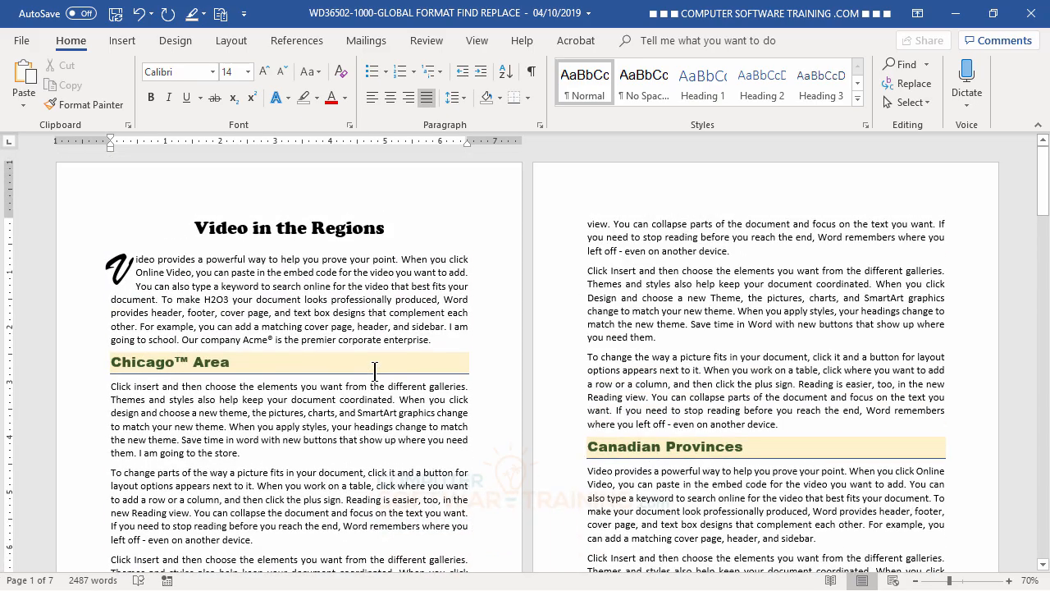
pyautogui.scroll(-5, 379, 329)
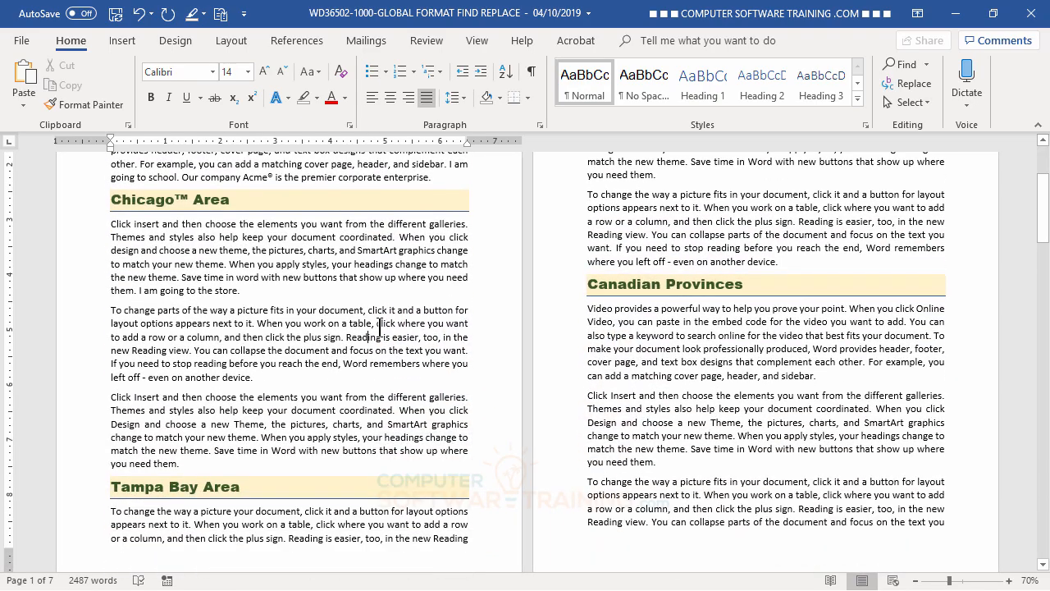
pyautogui.scroll(-4, 379, 328)
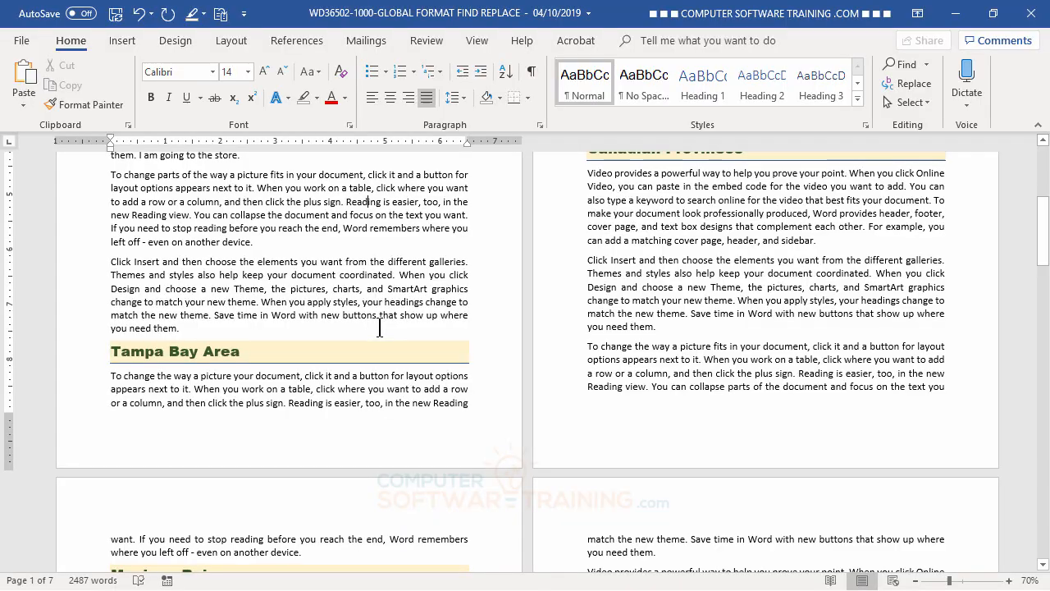
pyautogui.scroll(-9, 379, 328)
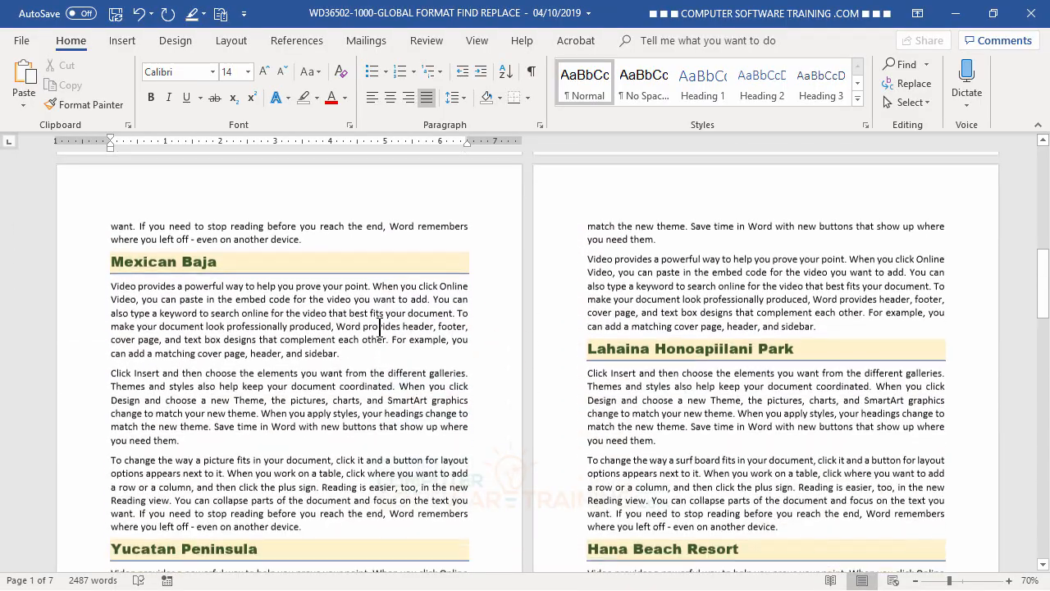